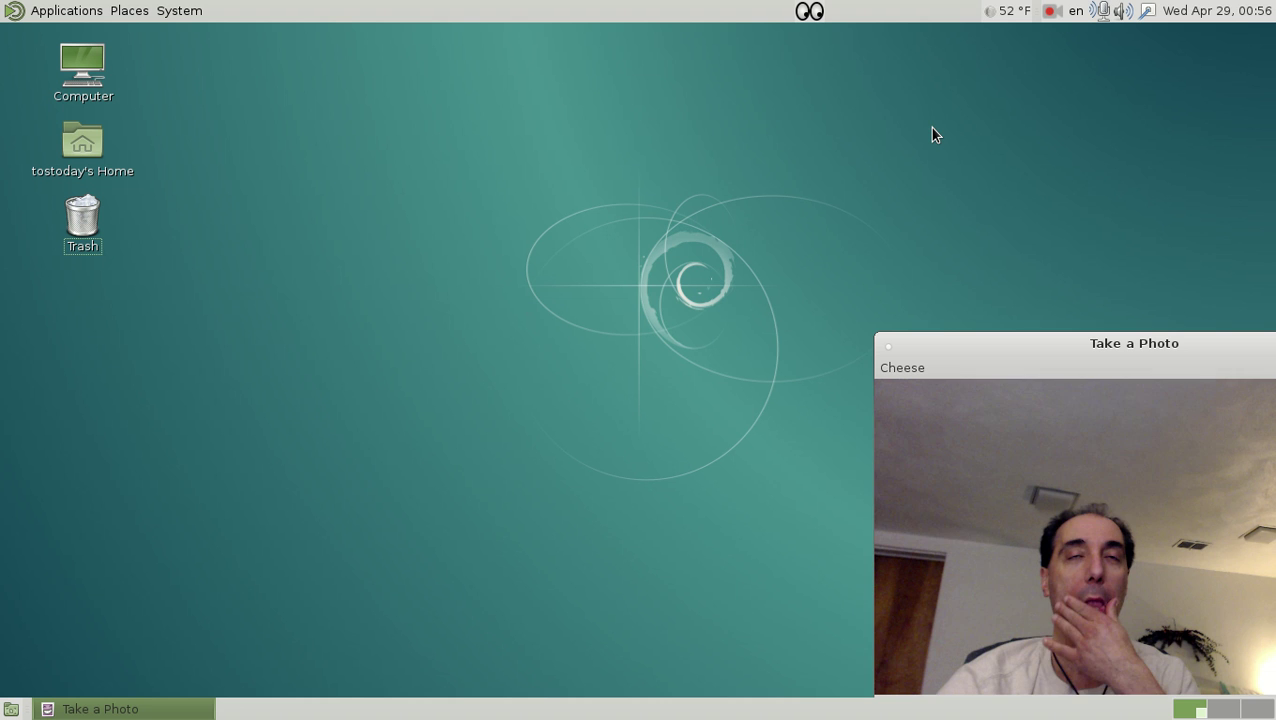
# Step: Preview the panel's month calendar, network connection menu and microphone volume slider, closing each
pyautogui.click(1240, 17)
pyautogui.click(1240, 17)
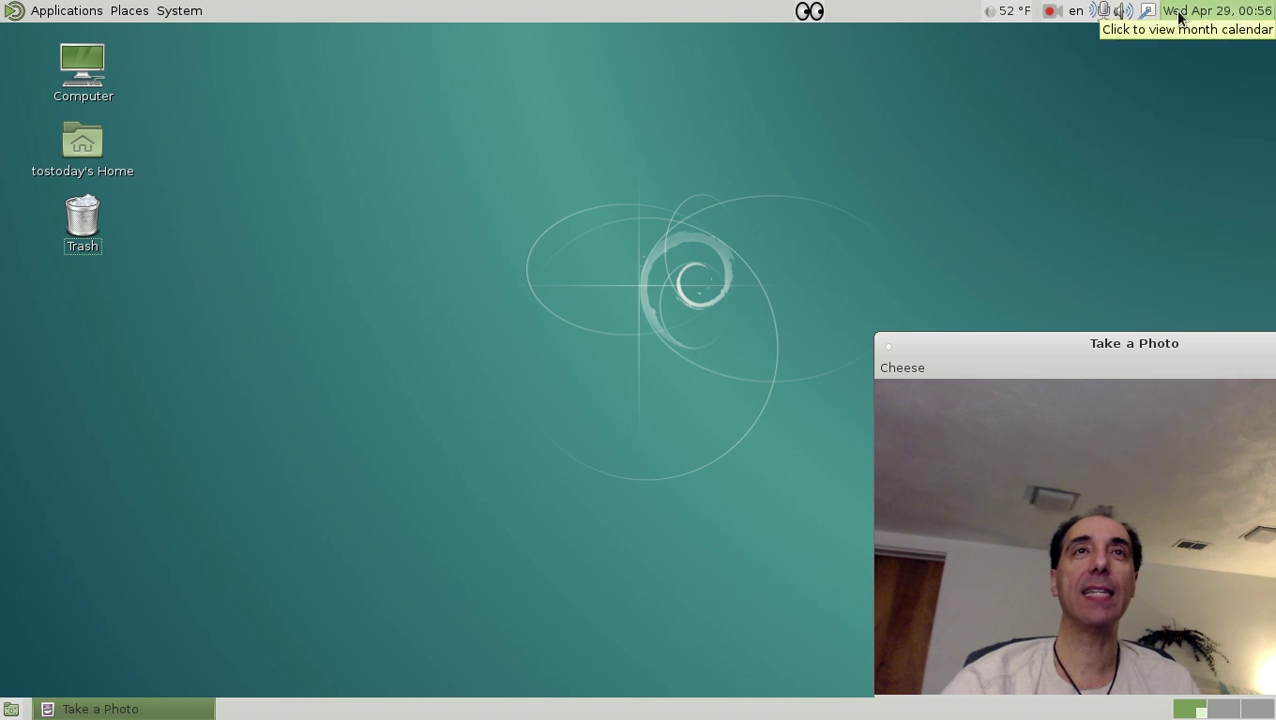
pyautogui.click(1149, 11)
pyautogui.click(1150, 11)
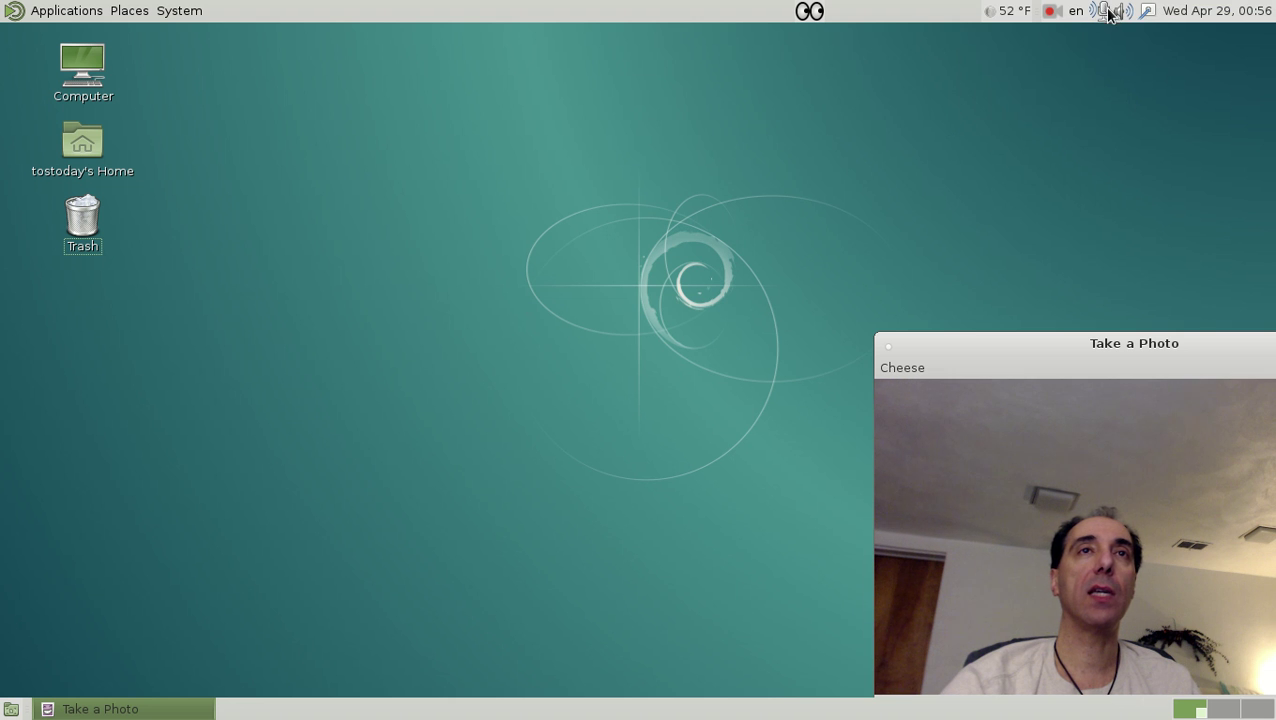
pyautogui.click(1107, 12)
pyautogui.click(1108, 14)
pyautogui.rightClick(1108, 14)
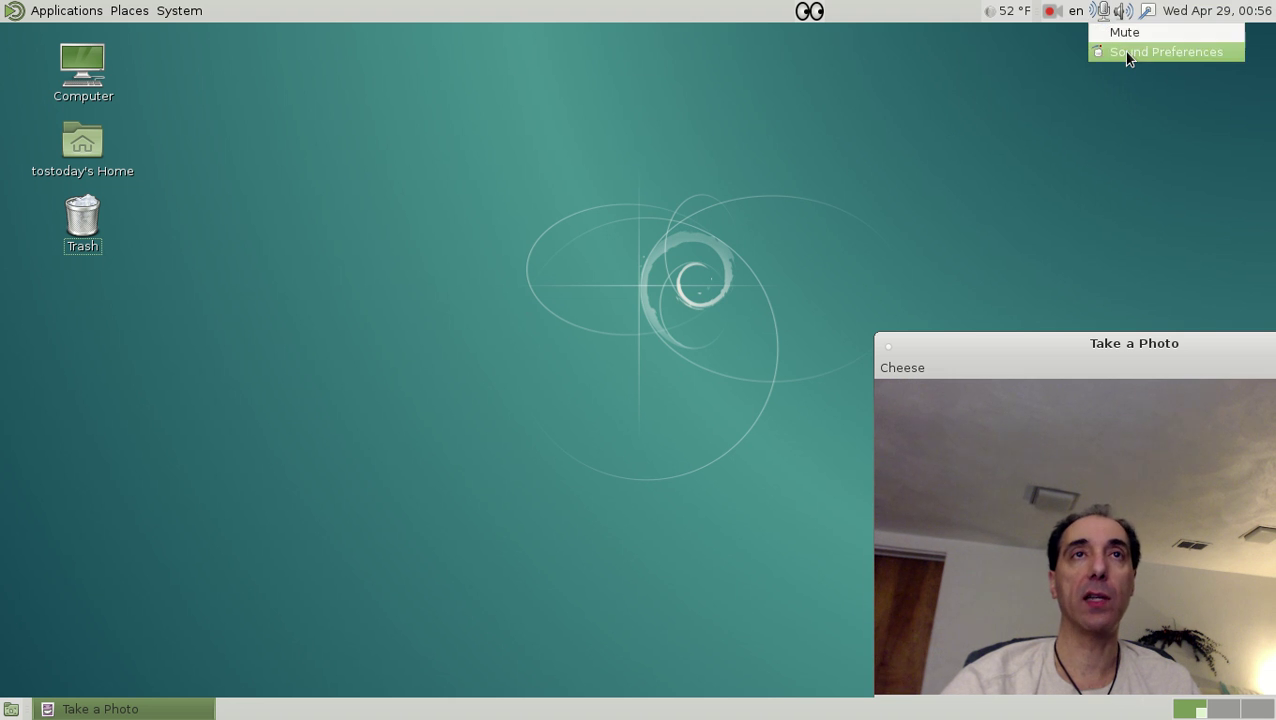
pyautogui.click(1126, 55)
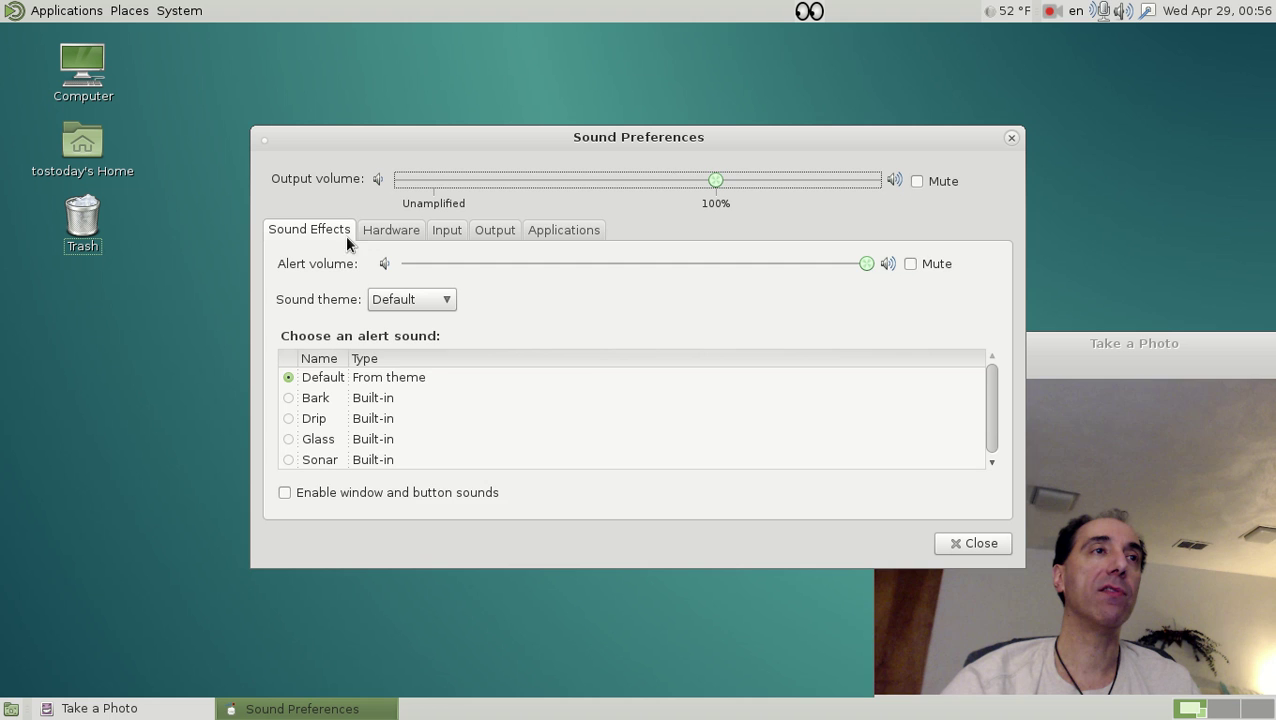
pyautogui.click(388, 232)
pyautogui.click(444, 230)
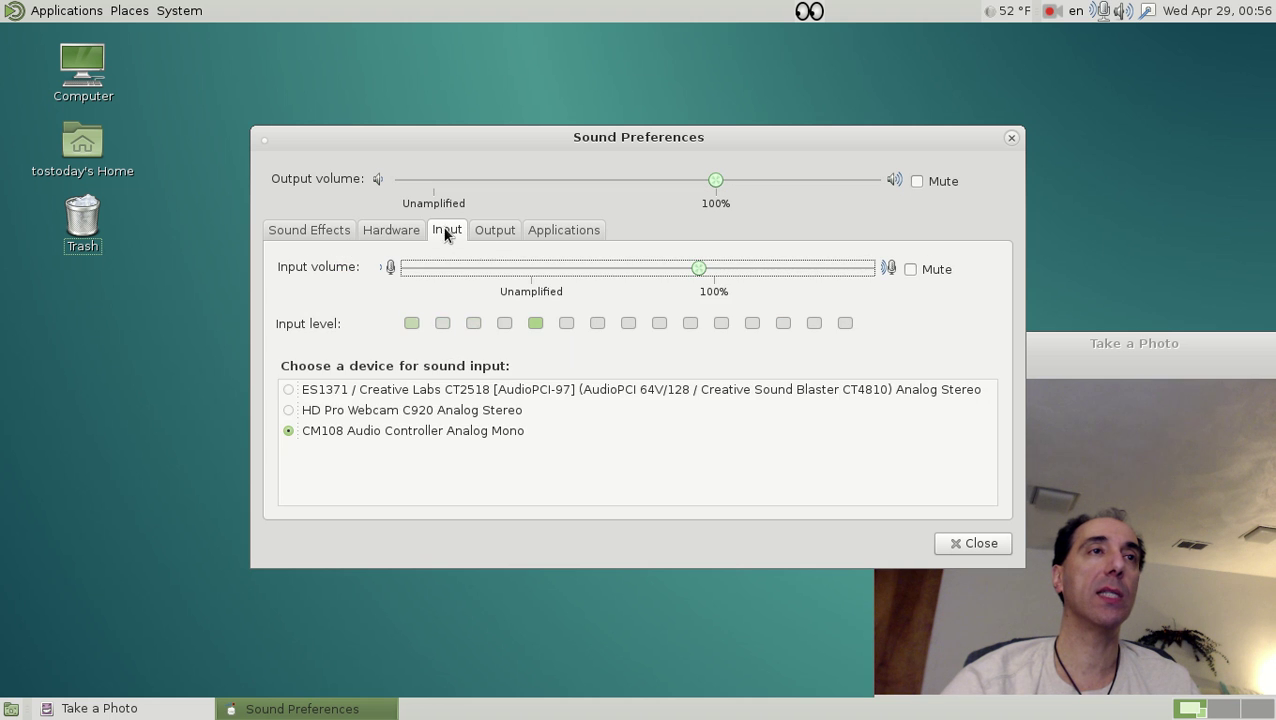
pyautogui.click(493, 233)
pyautogui.click(555, 233)
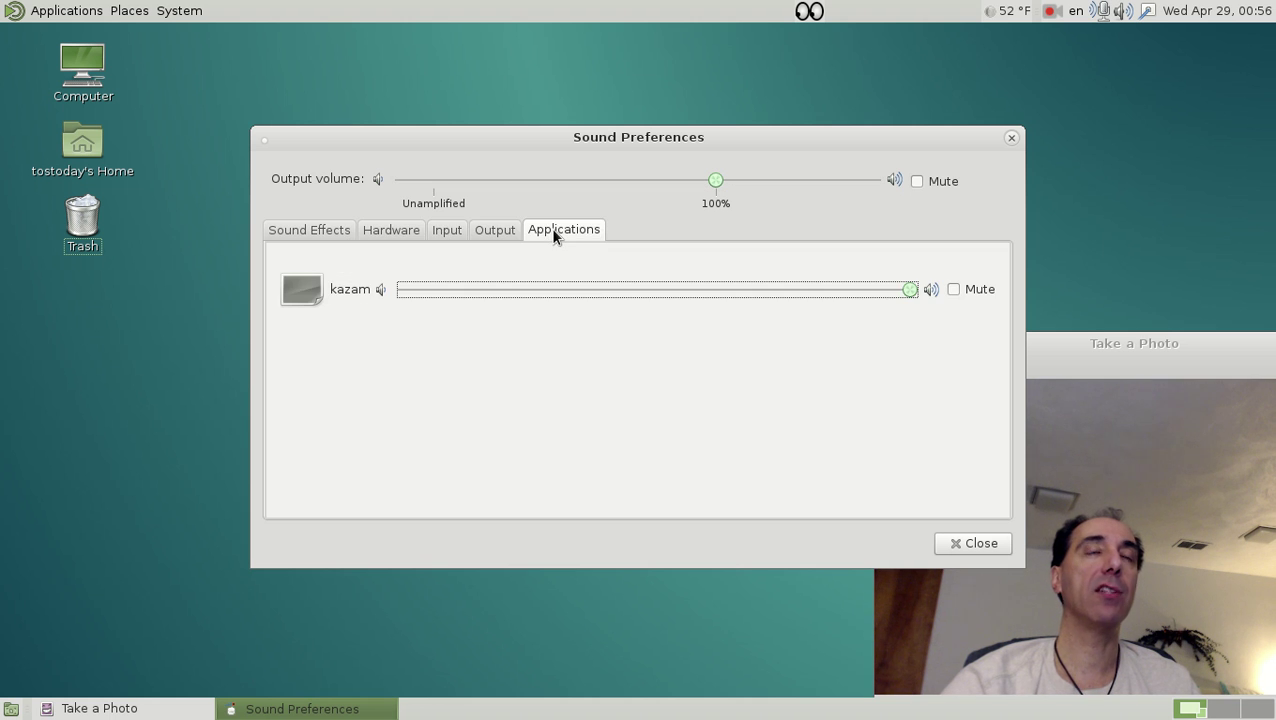
pyautogui.click(977, 541)
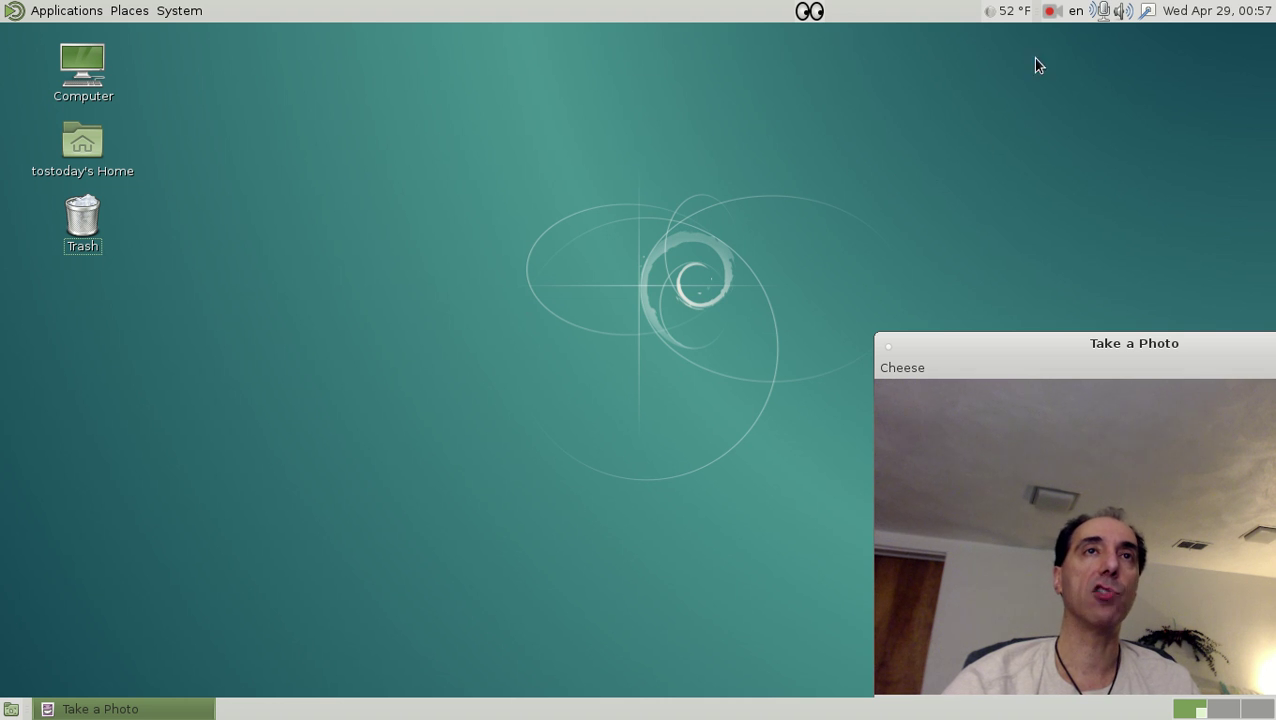
pyautogui.click(1051, 17)
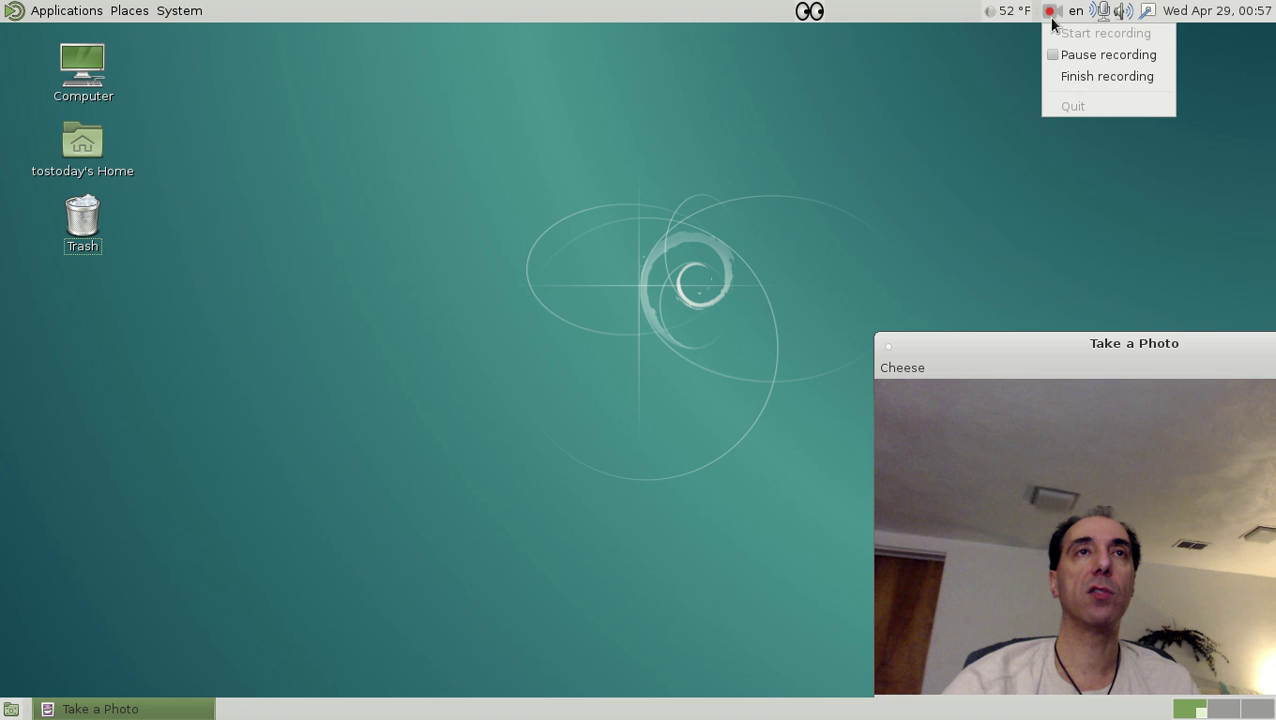
pyautogui.click(1050, 20)
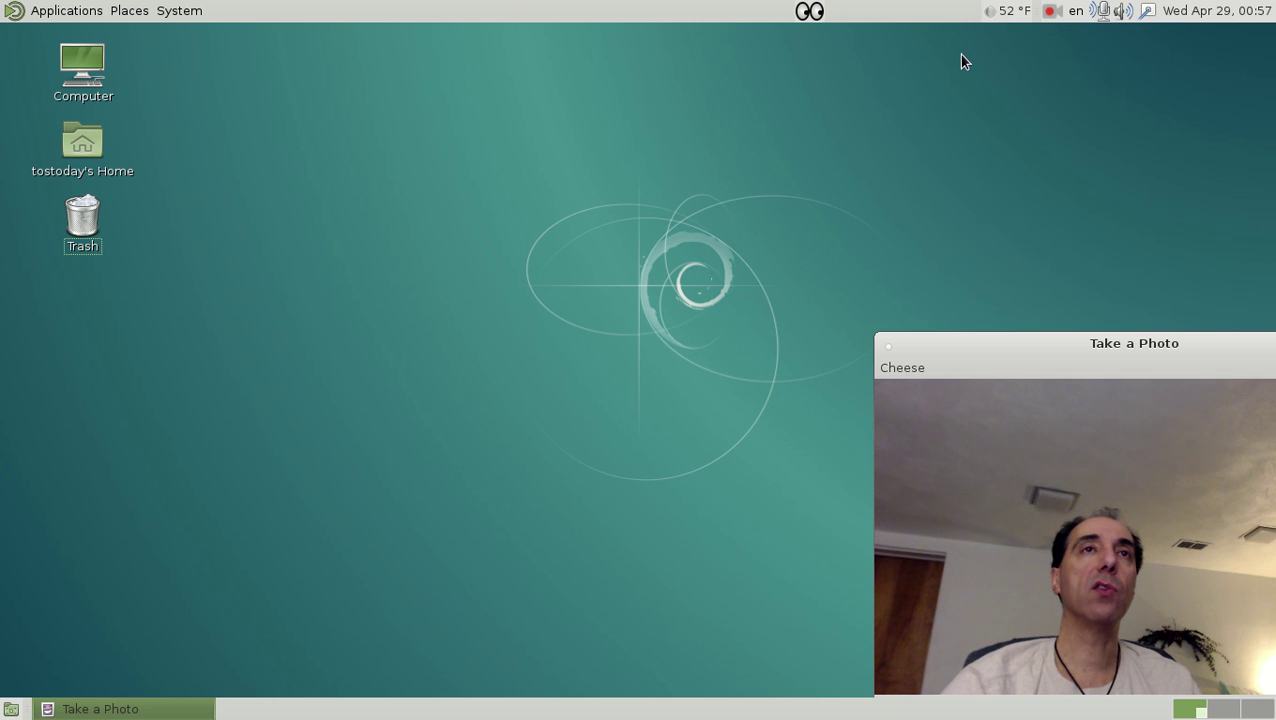
pyautogui.rightClick(912, 15)
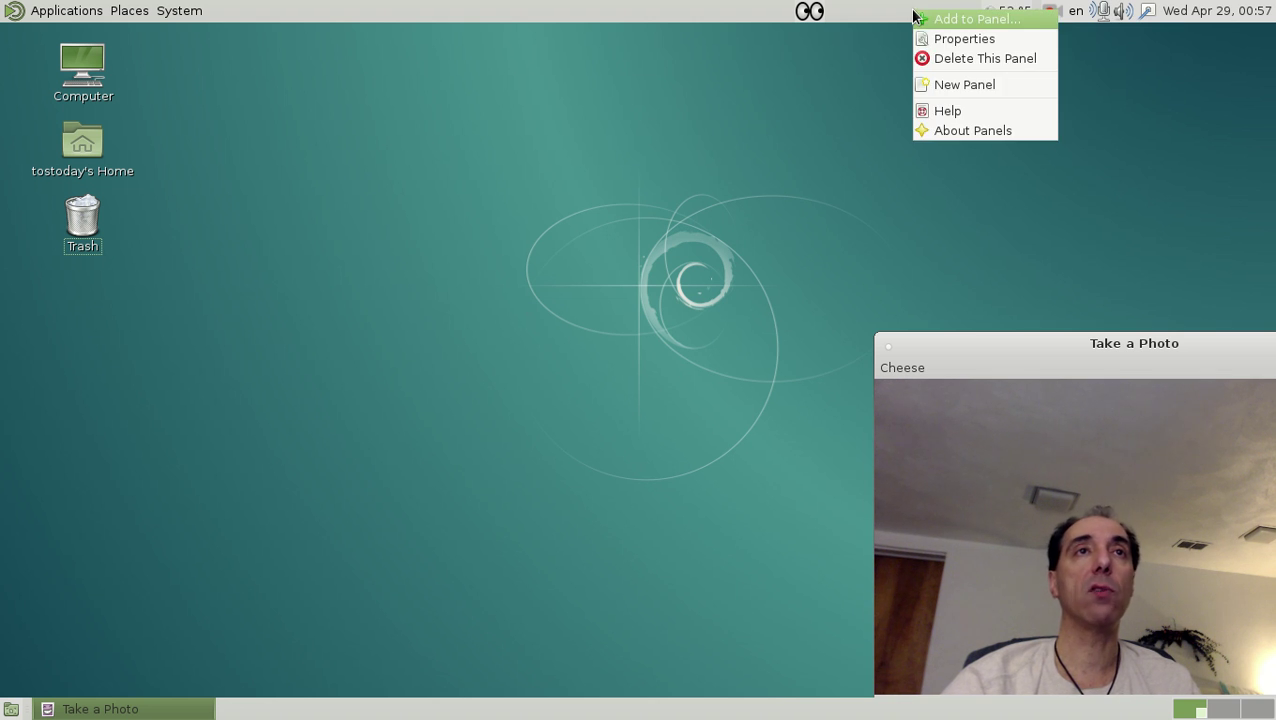
pyautogui.click(935, 19)
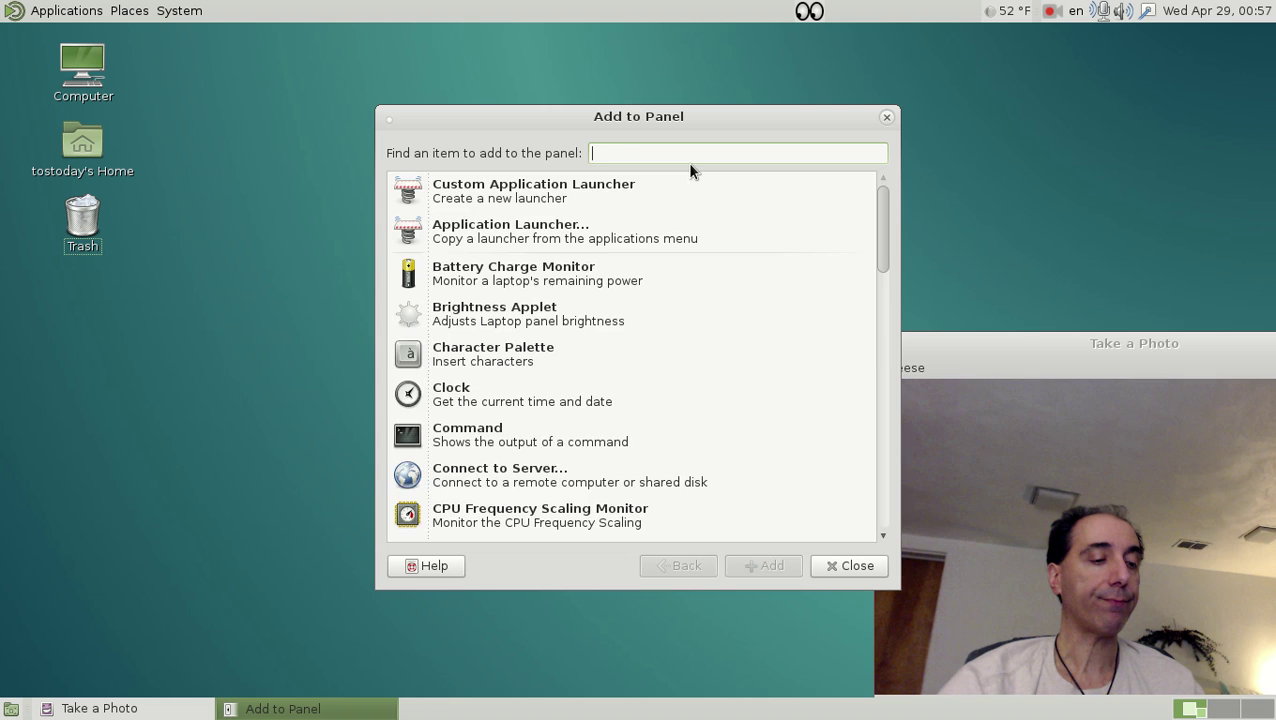
pyautogui.write('wea')
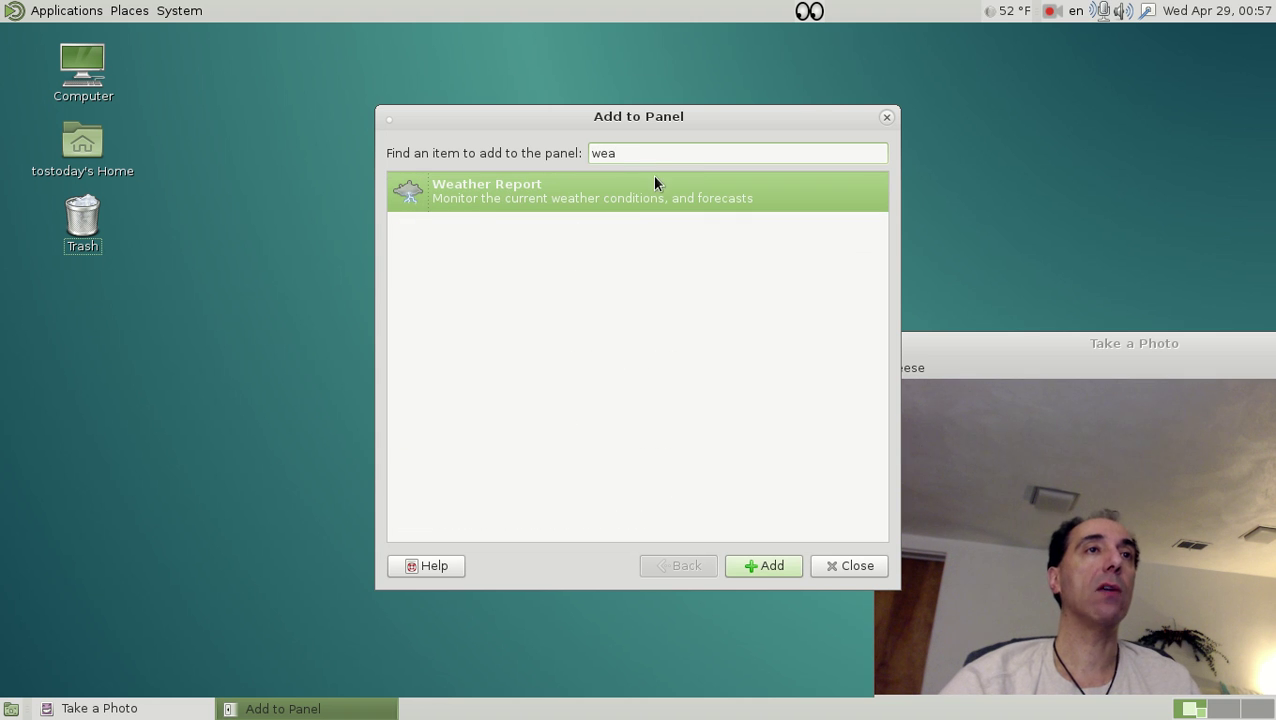
pyautogui.press('BackSpace')
pyautogui.press('BackSpace')
pyautogui.press('BackSpace')
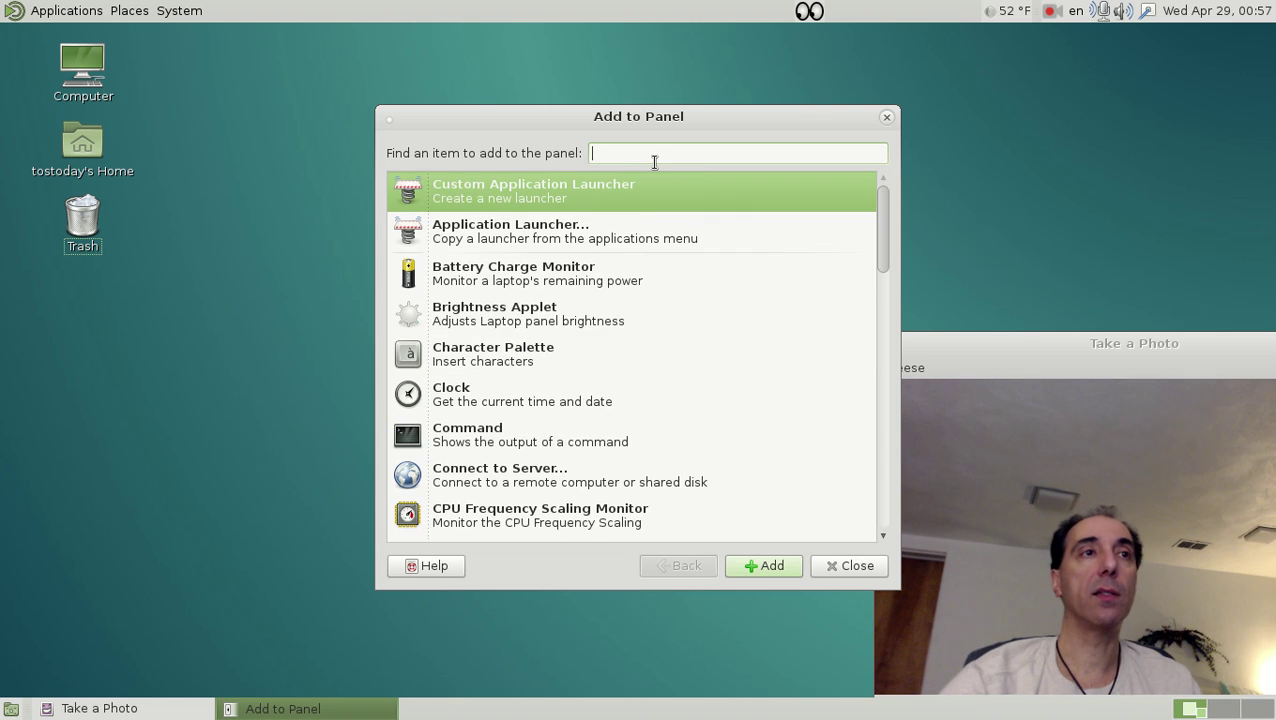
pyautogui.click(840, 566)
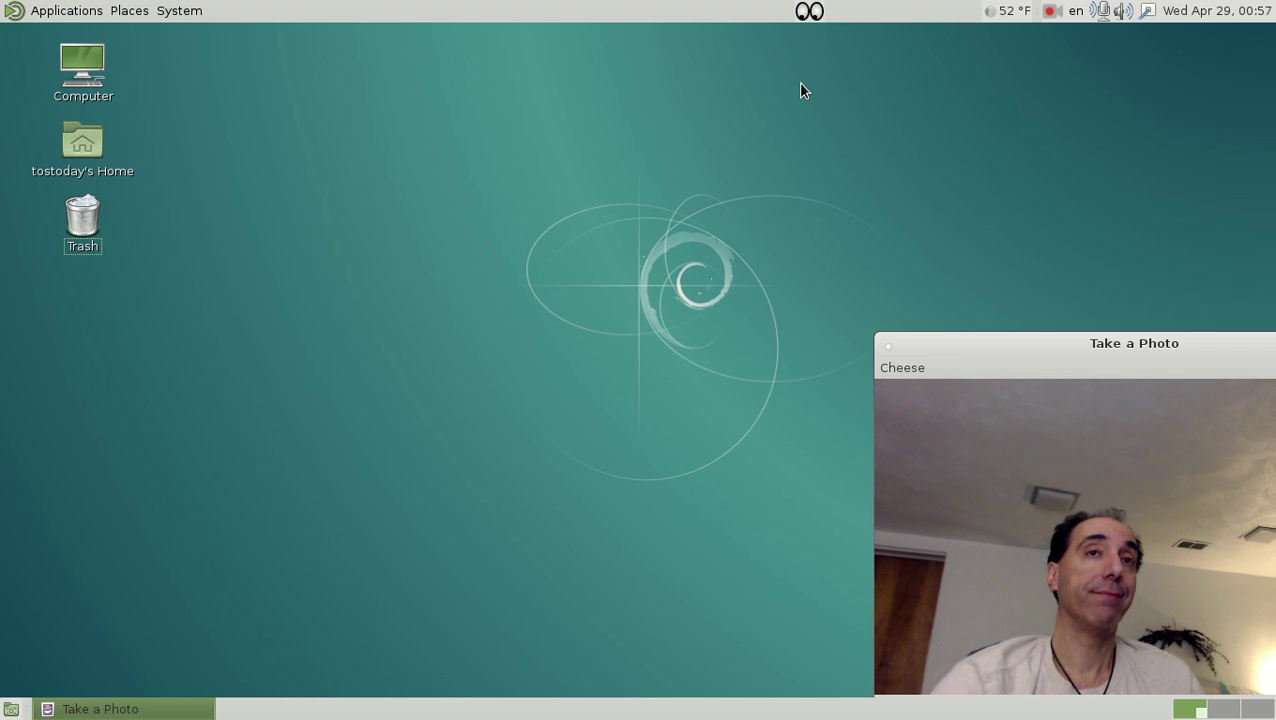
pyautogui.rightClick(576, 15)
pyautogui.click(607, 45)
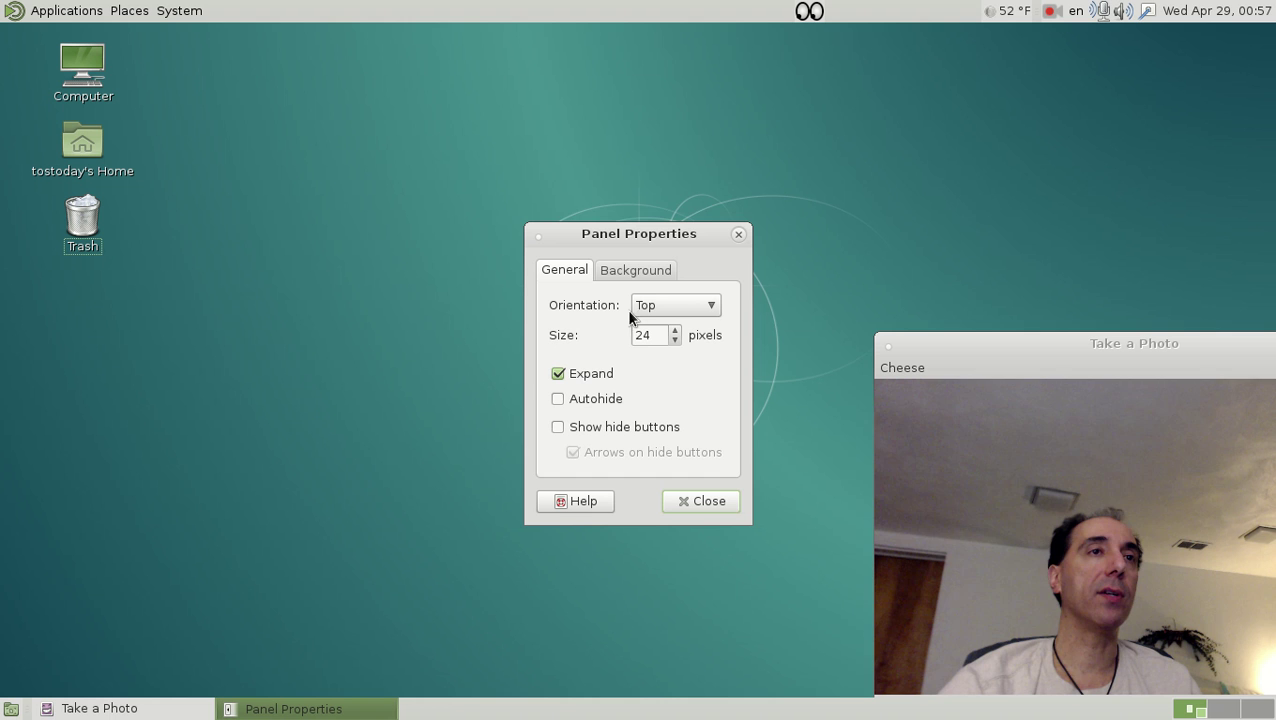
pyautogui.click(706, 500)
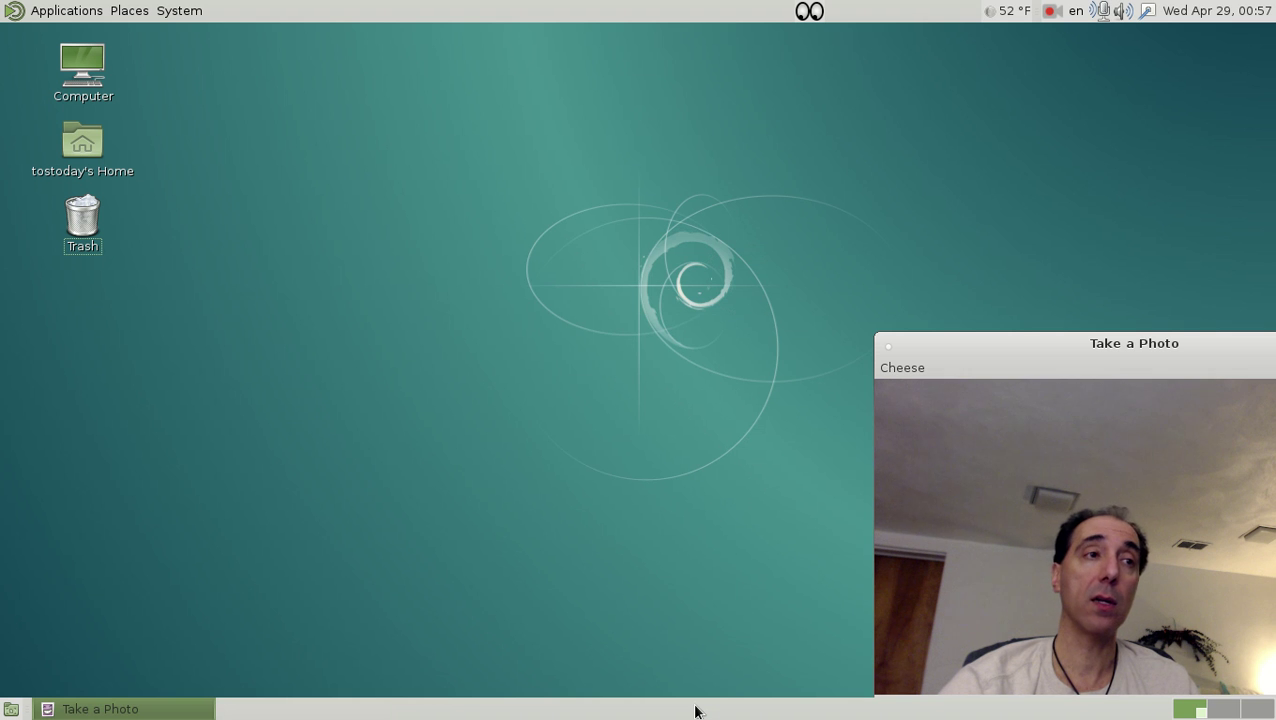
pyautogui.click(529, 373)
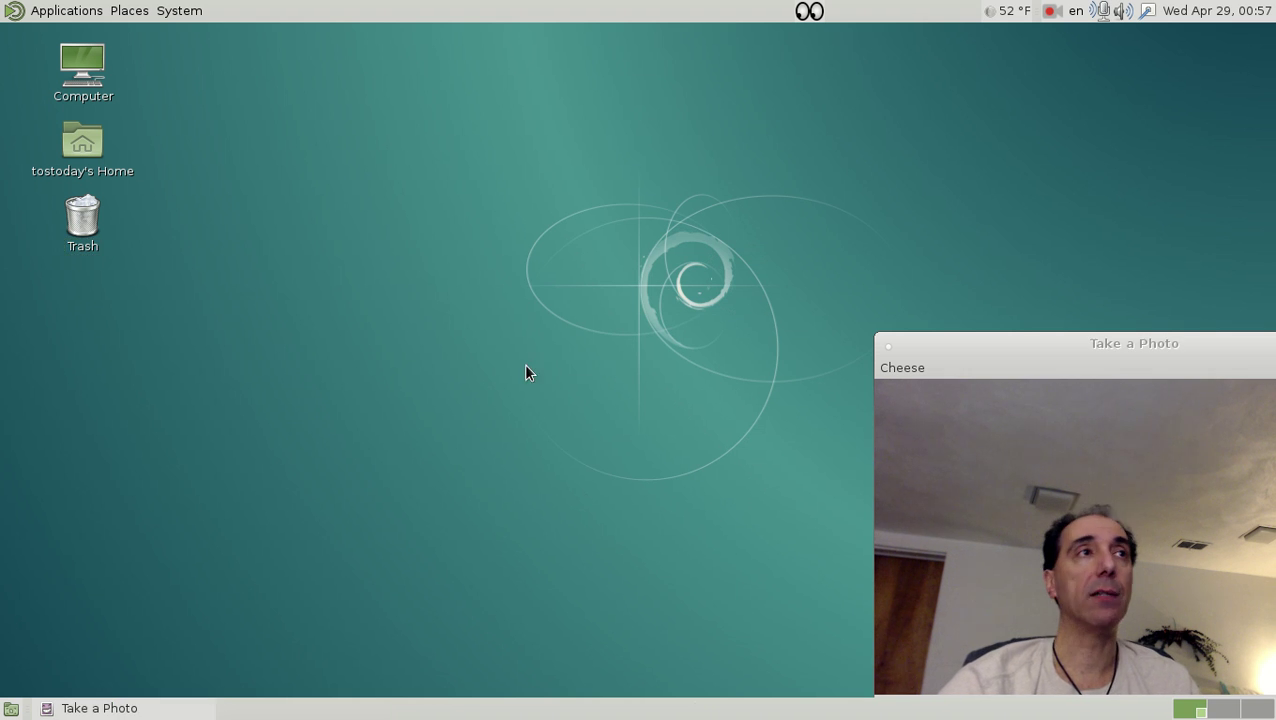
pyautogui.click(85, 12)
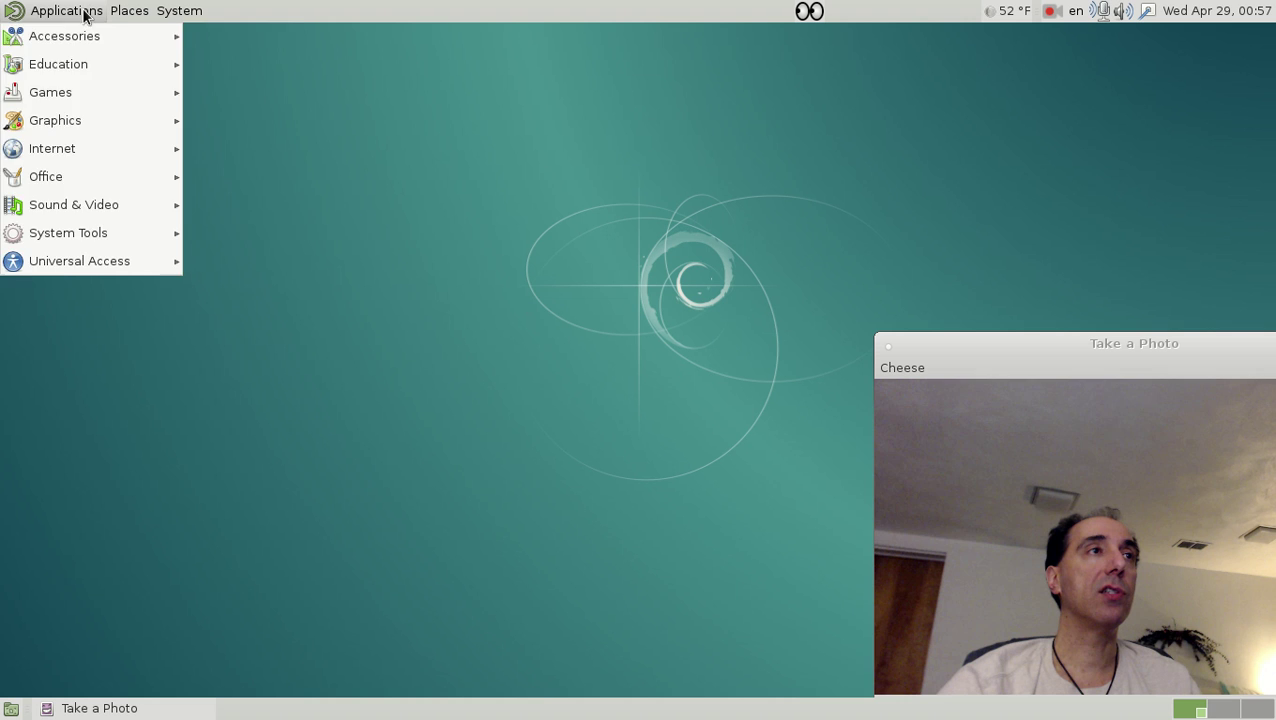
pyautogui.moveTo(174, 14)
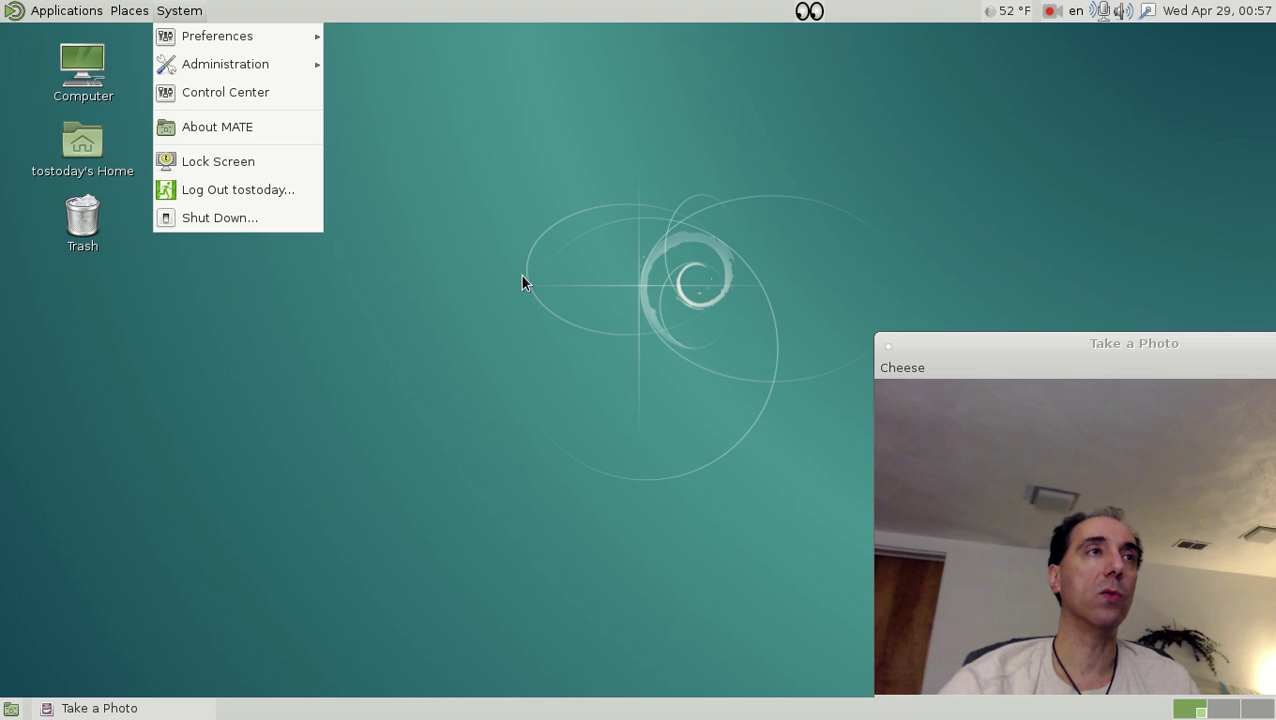
pyautogui.click(461, 276)
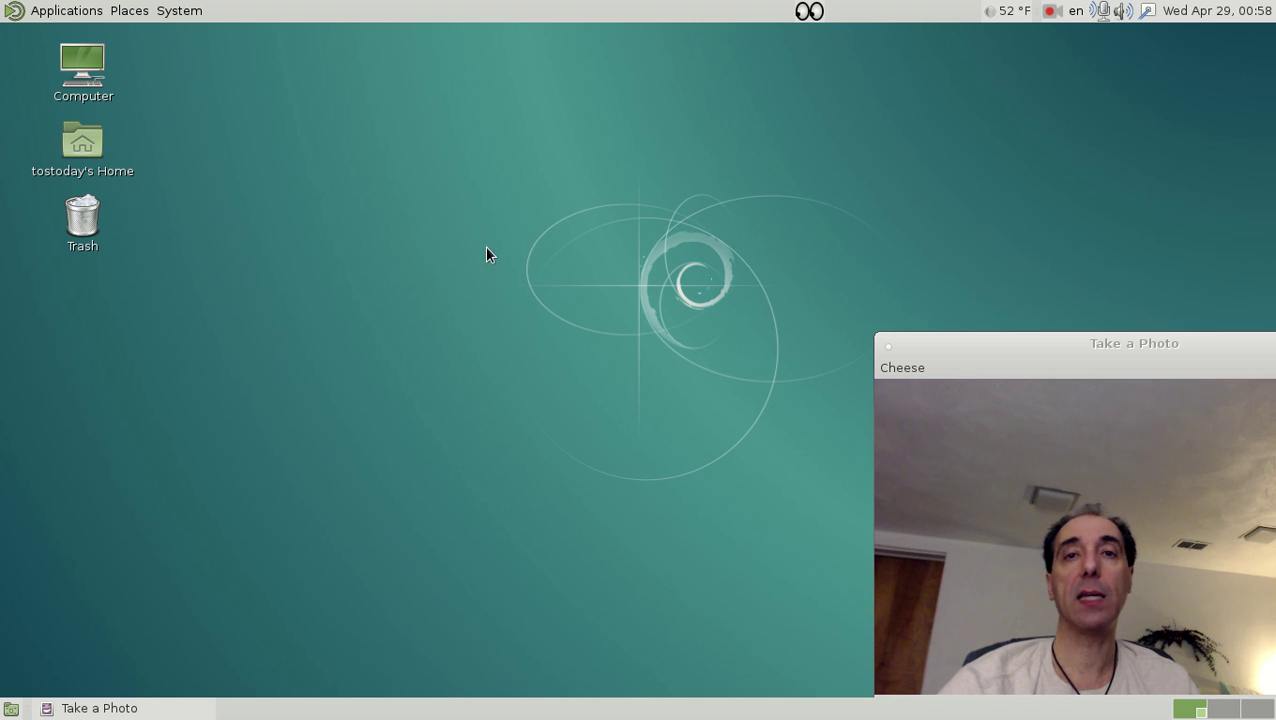
# Step: Browse the Applications menu's Graphics, Internet, Office, Sound & Video and System Tools submenus
pyautogui.click(52, 14)
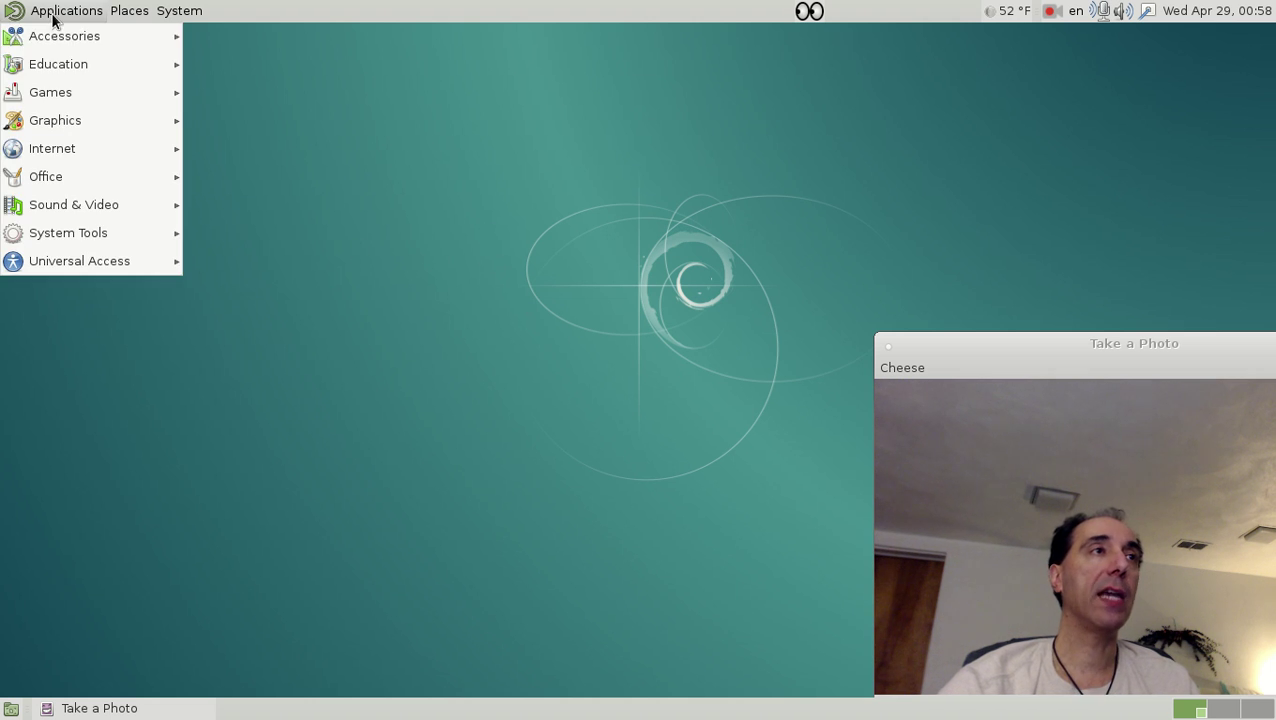
pyautogui.moveTo(55, 44)
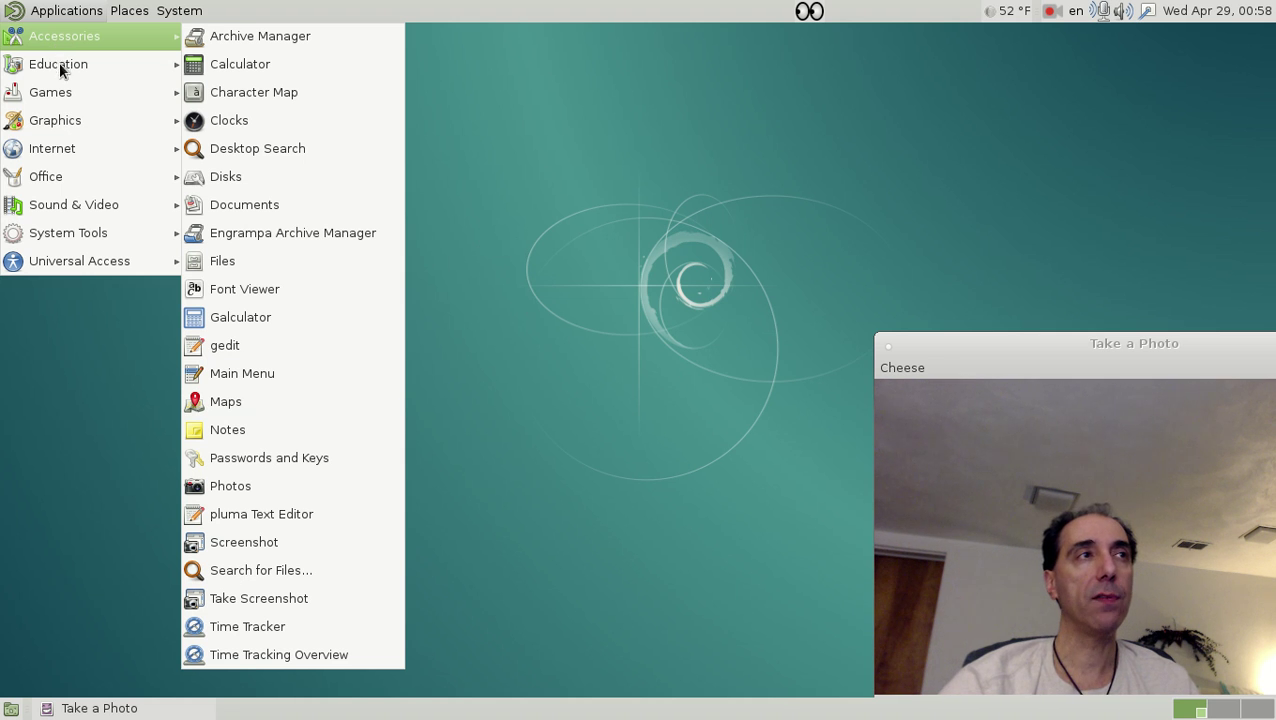
pyautogui.moveTo(59, 69)
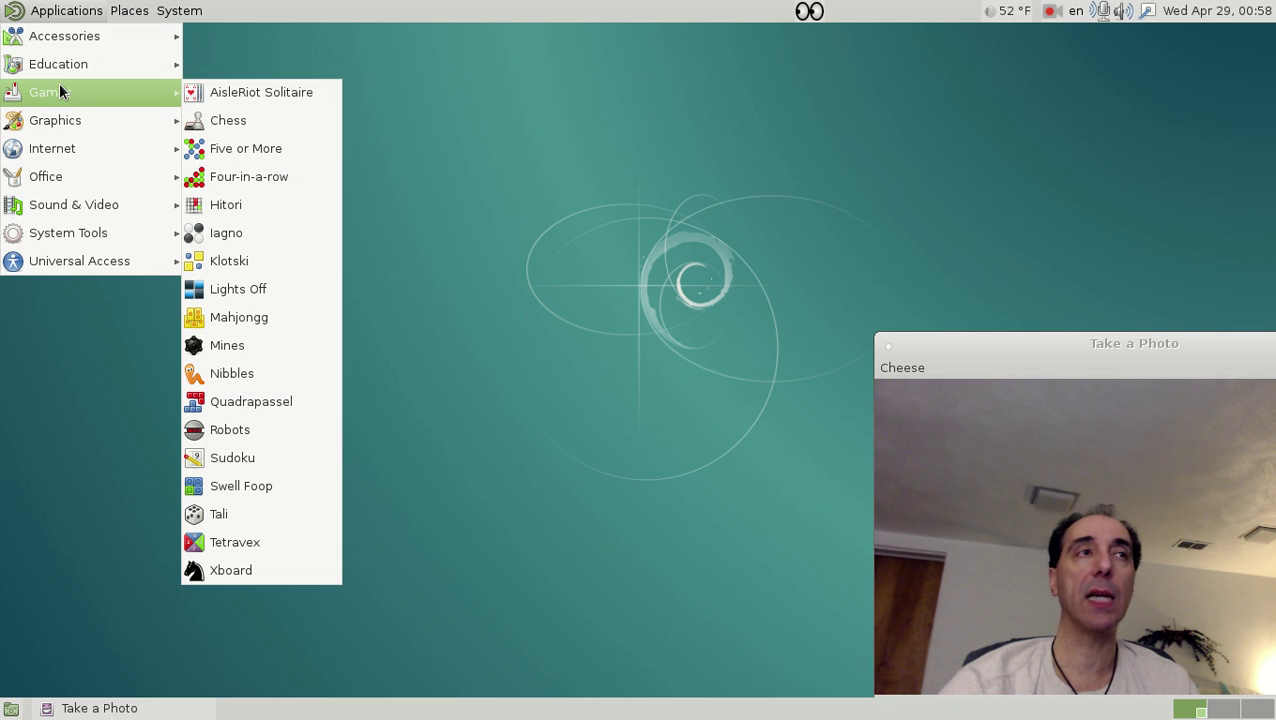
pyautogui.moveTo(64, 122)
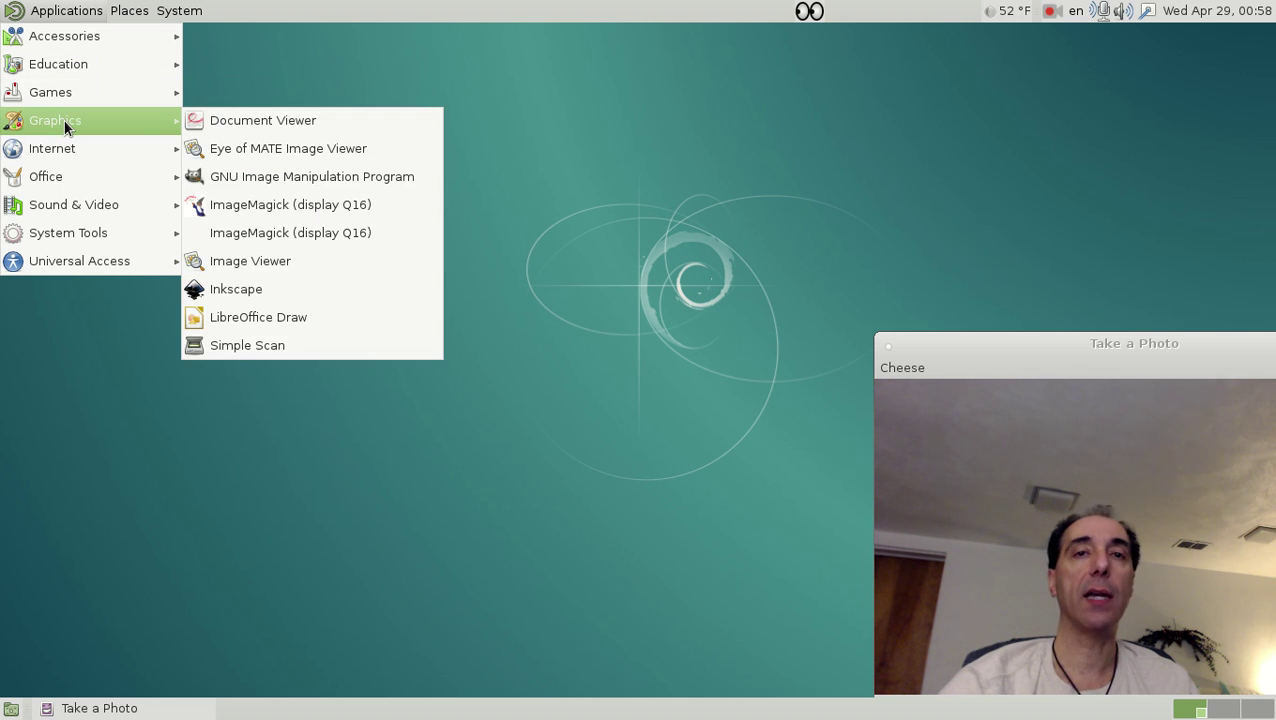
pyautogui.moveTo(69, 145)
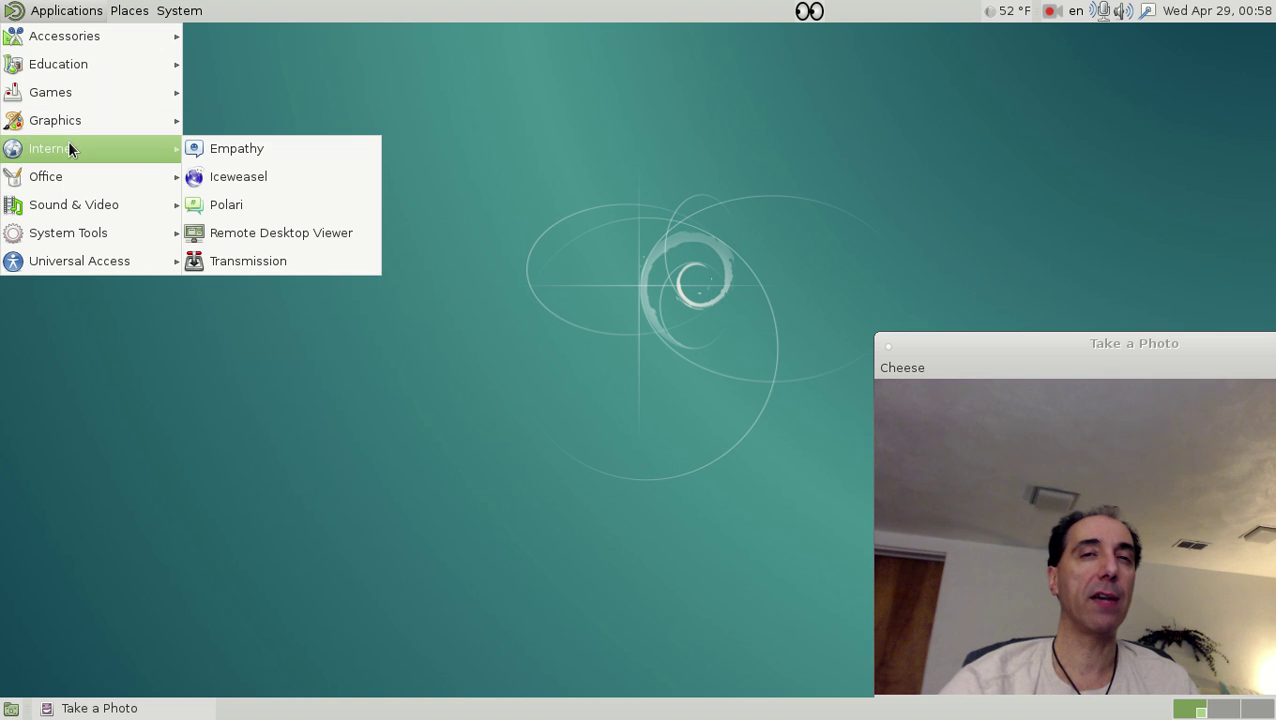
pyautogui.moveTo(70, 174)
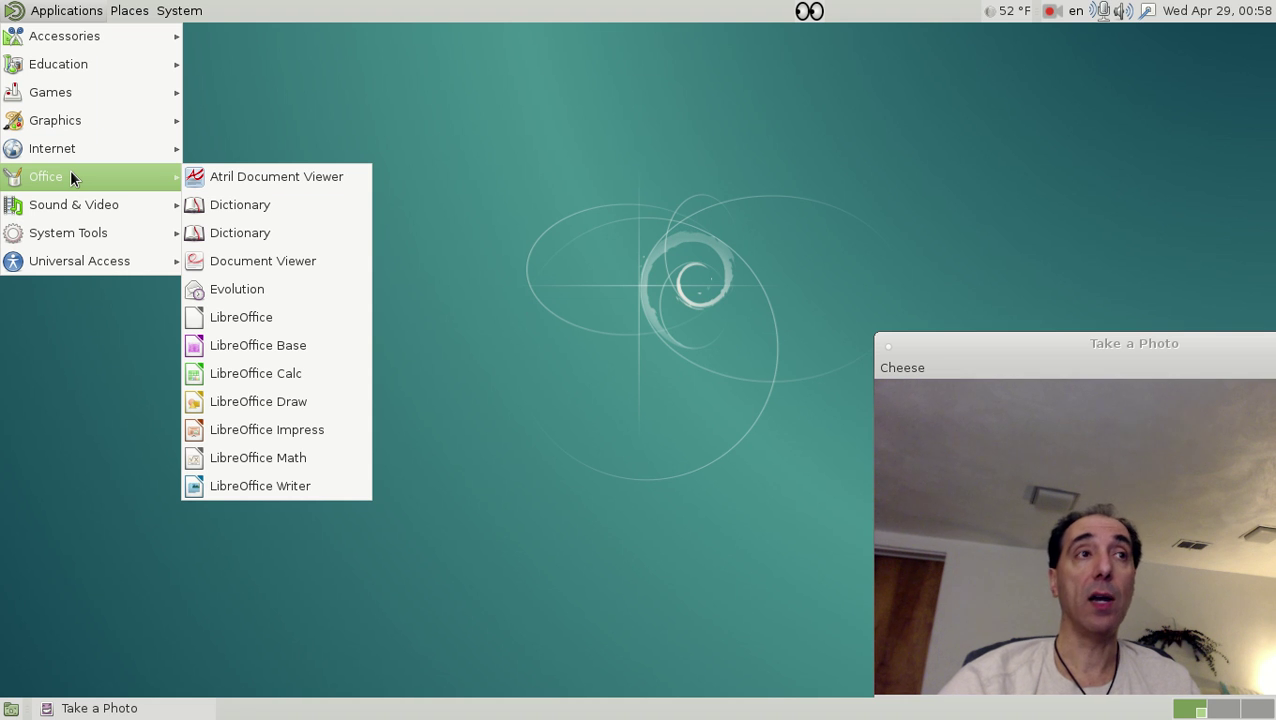
pyautogui.moveTo(80, 210)
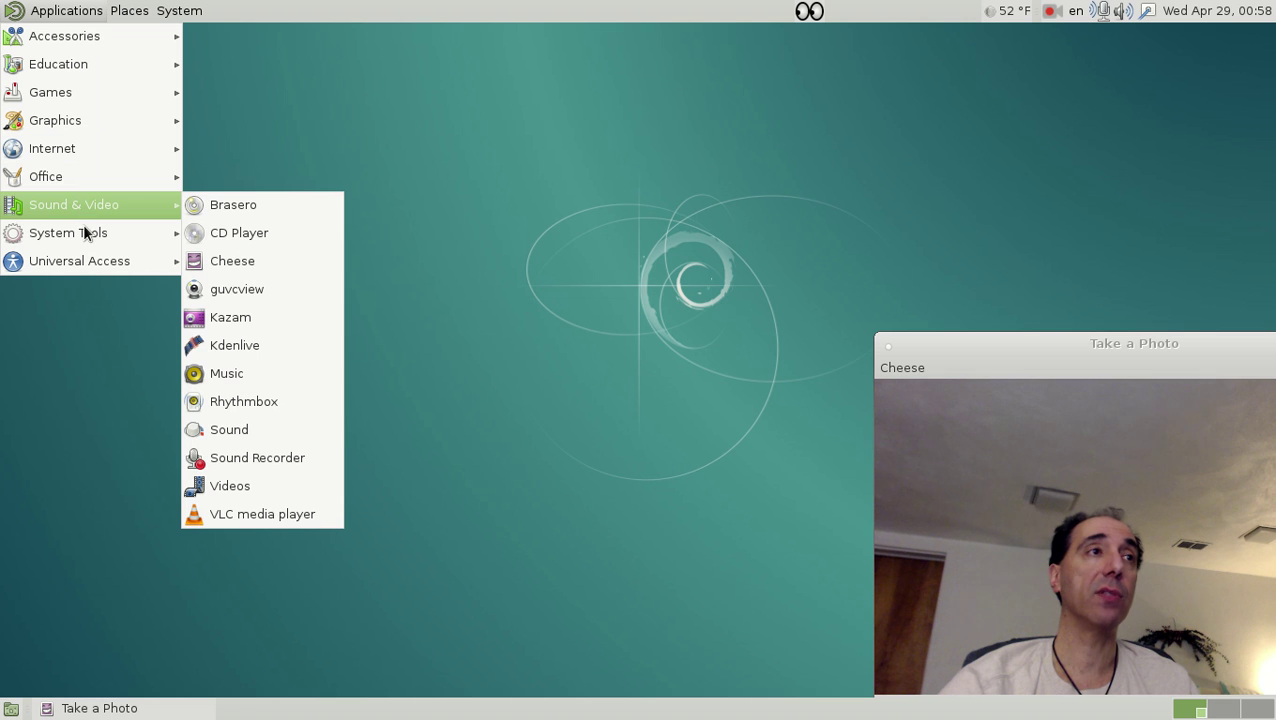
pyautogui.moveTo(85, 233)
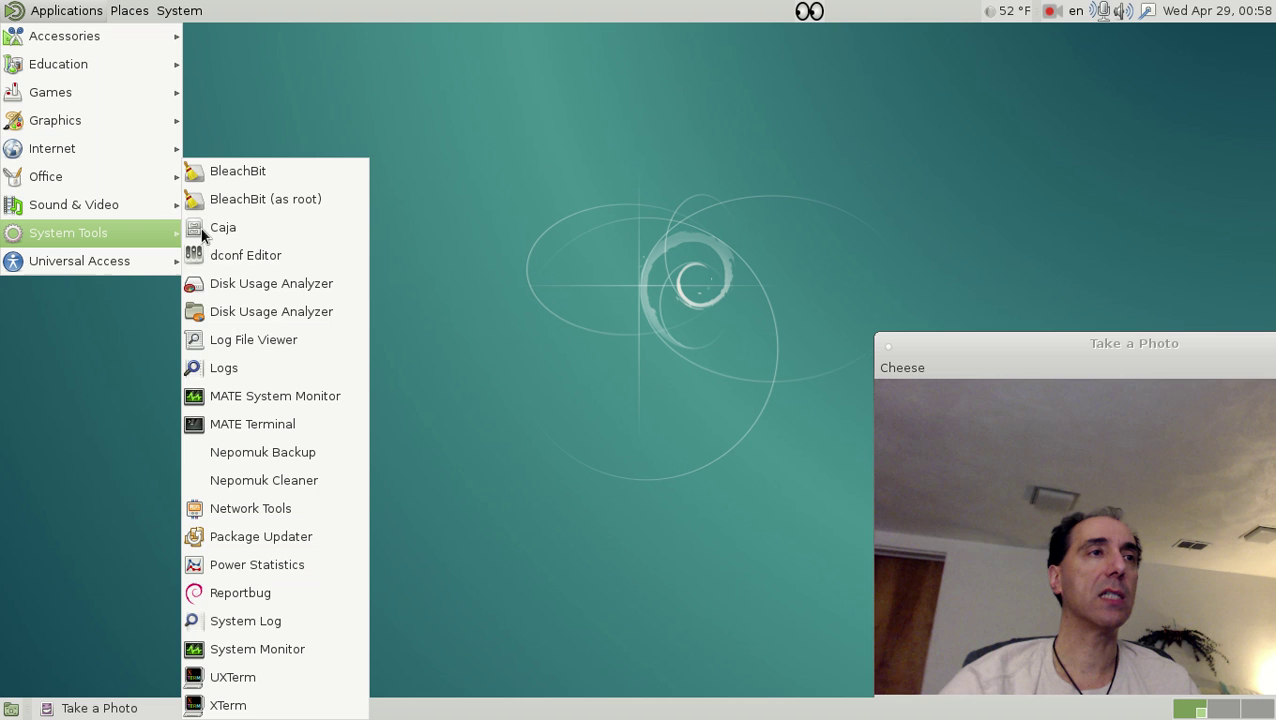
# Step: Launch MATE System Monitor from System Tools to view its CPU, memory and network graphs
pyautogui.click(282, 392)
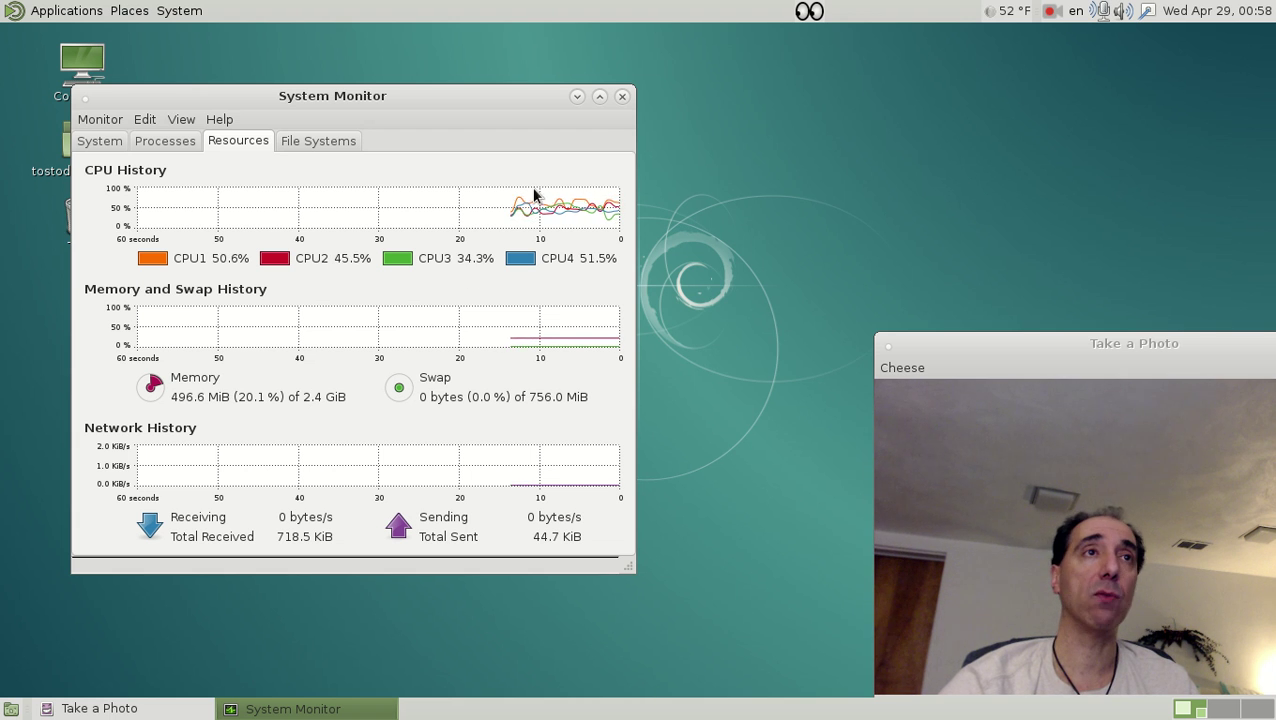
# Step: Close System Monitor and open the Home Folder from Places in Caja
pyautogui.click(621, 97)
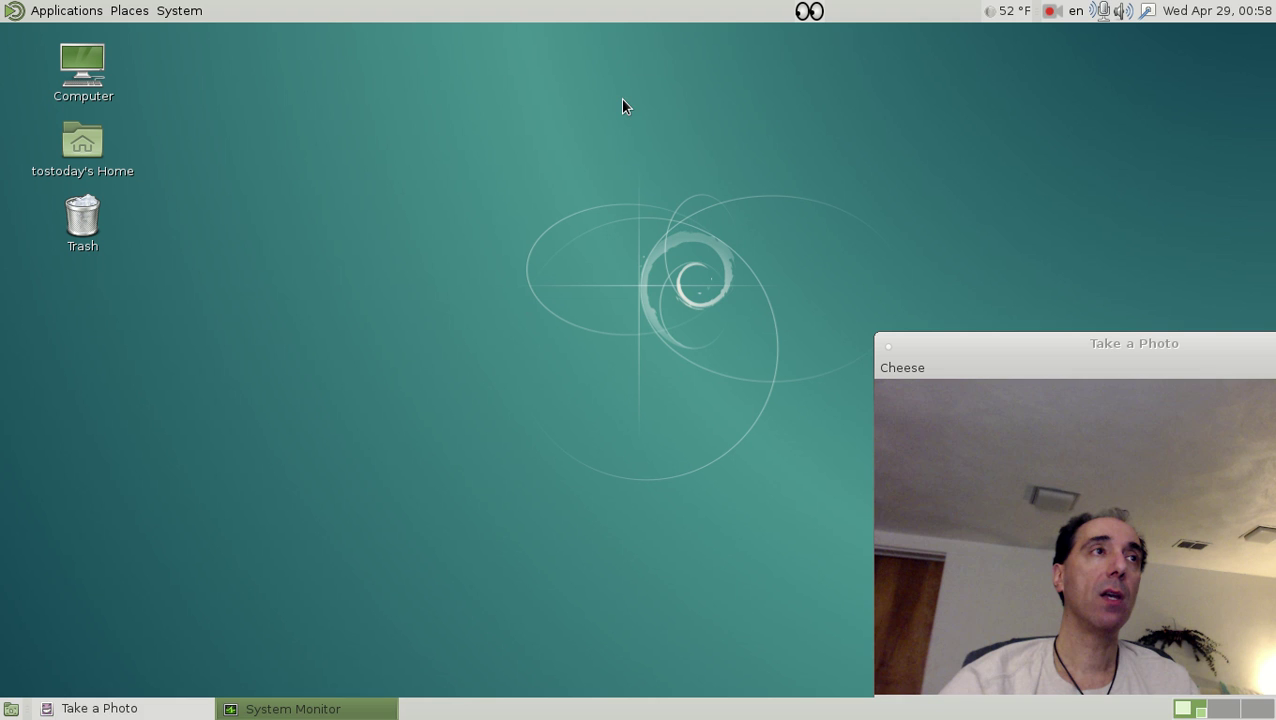
pyautogui.click(129, 11)
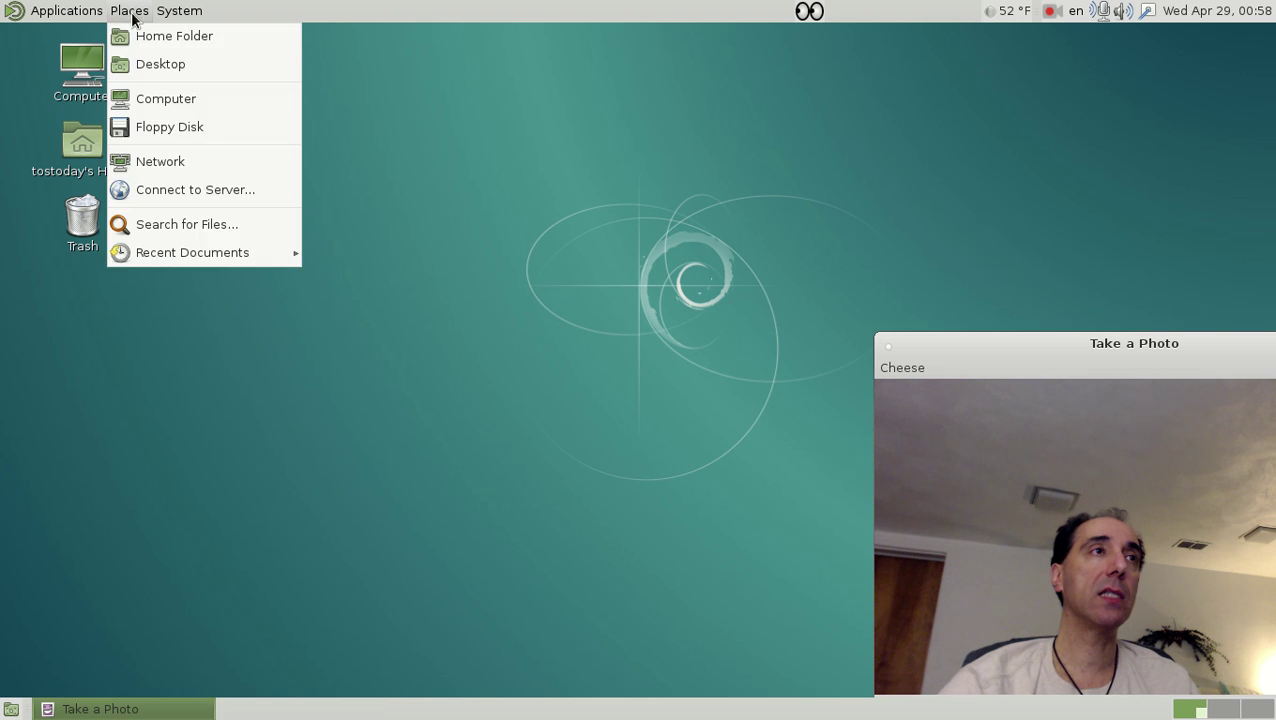
pyautogui.click(146, 32)
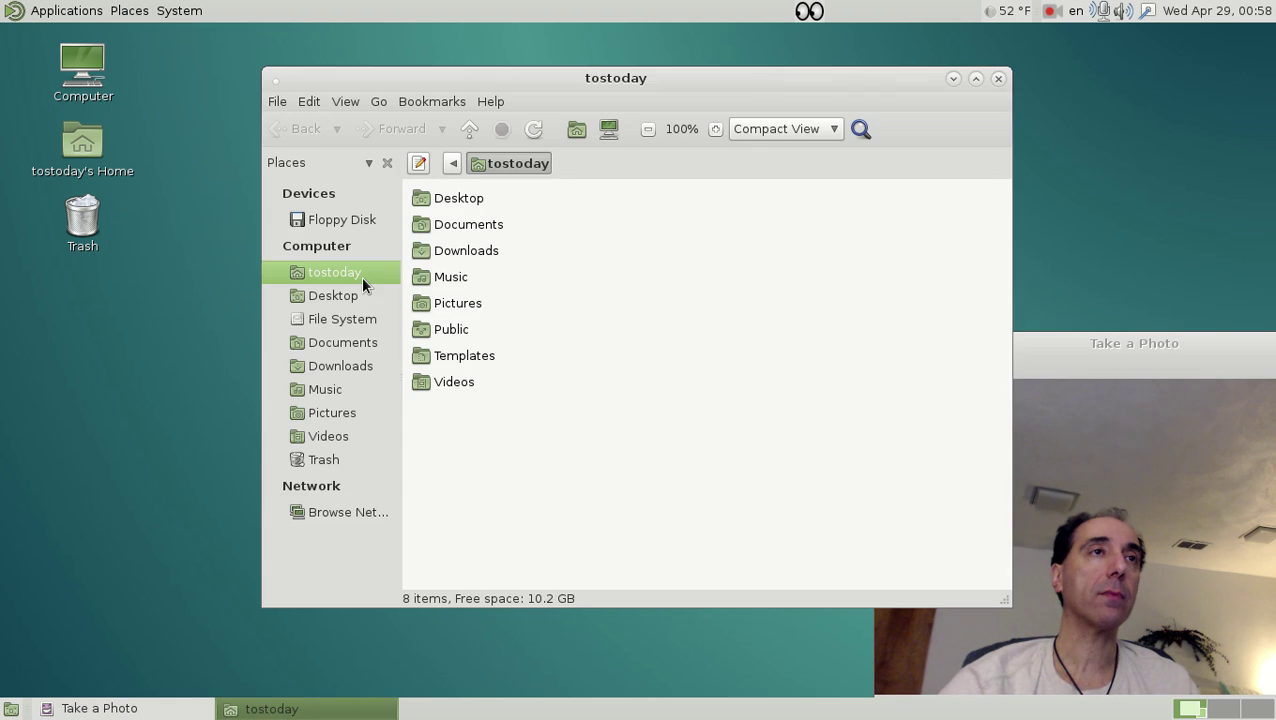
# Step: Switch the home folder from Compact View to List View, then Icon View, and close it
pyautogui.click(799, 121)
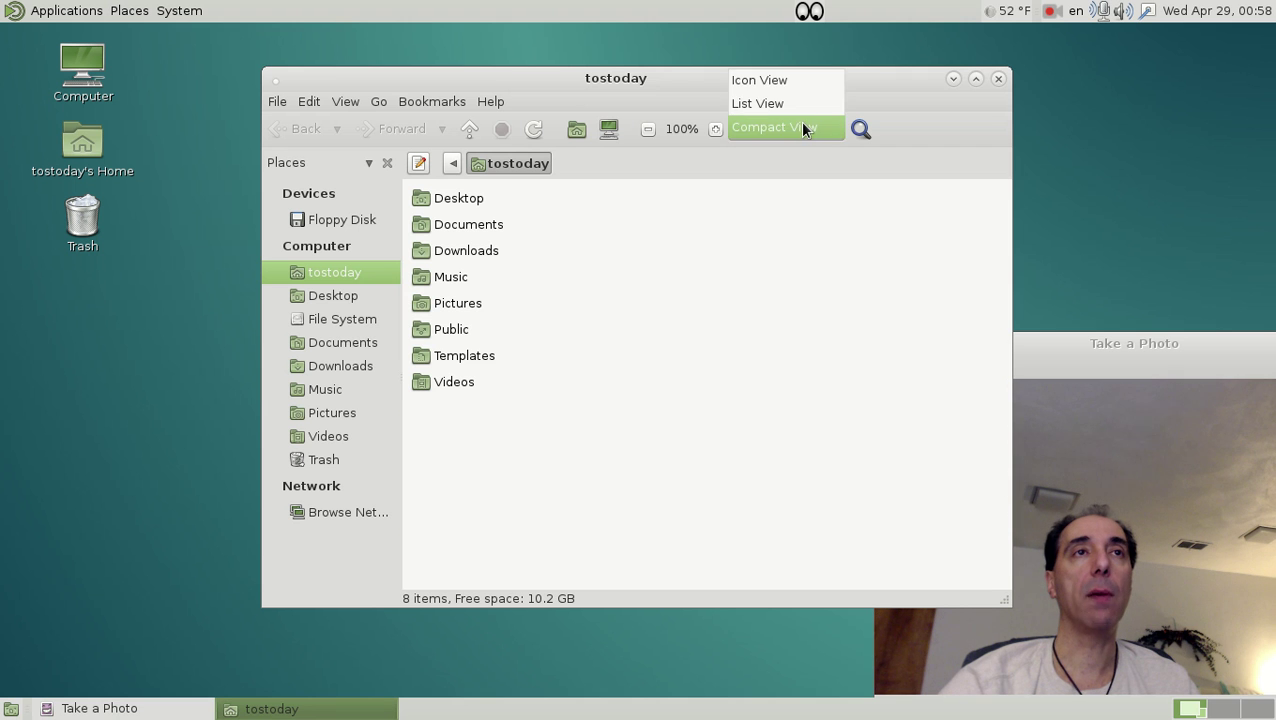
pyautogui.click(788, 104)
pyautogui.click(787, 120)
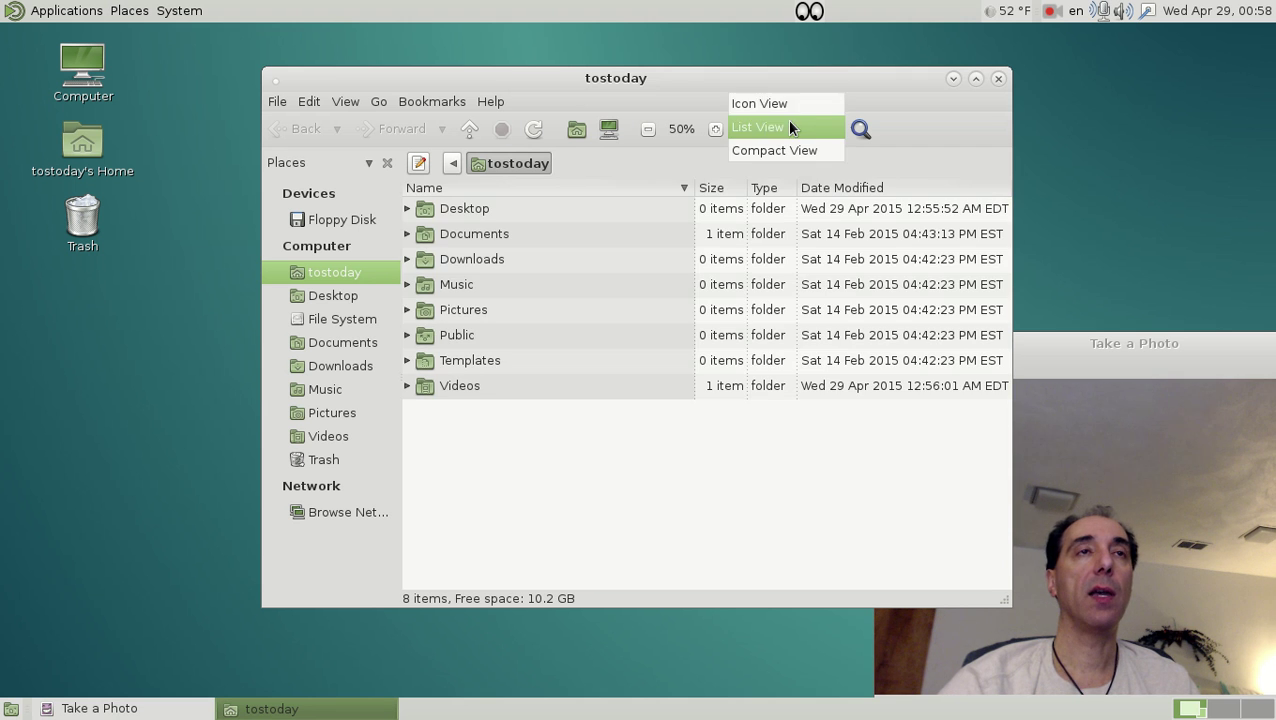
pyautogui.click(786, 107)
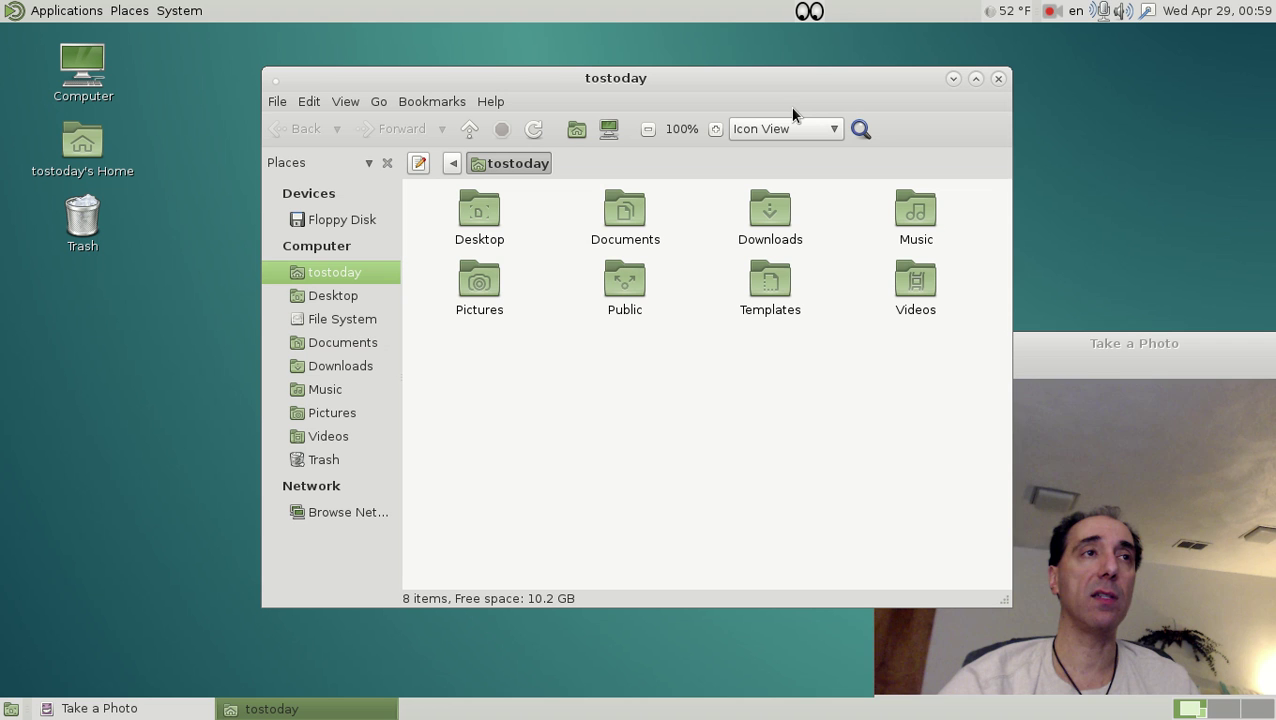
pyautogui.click(997, 80)
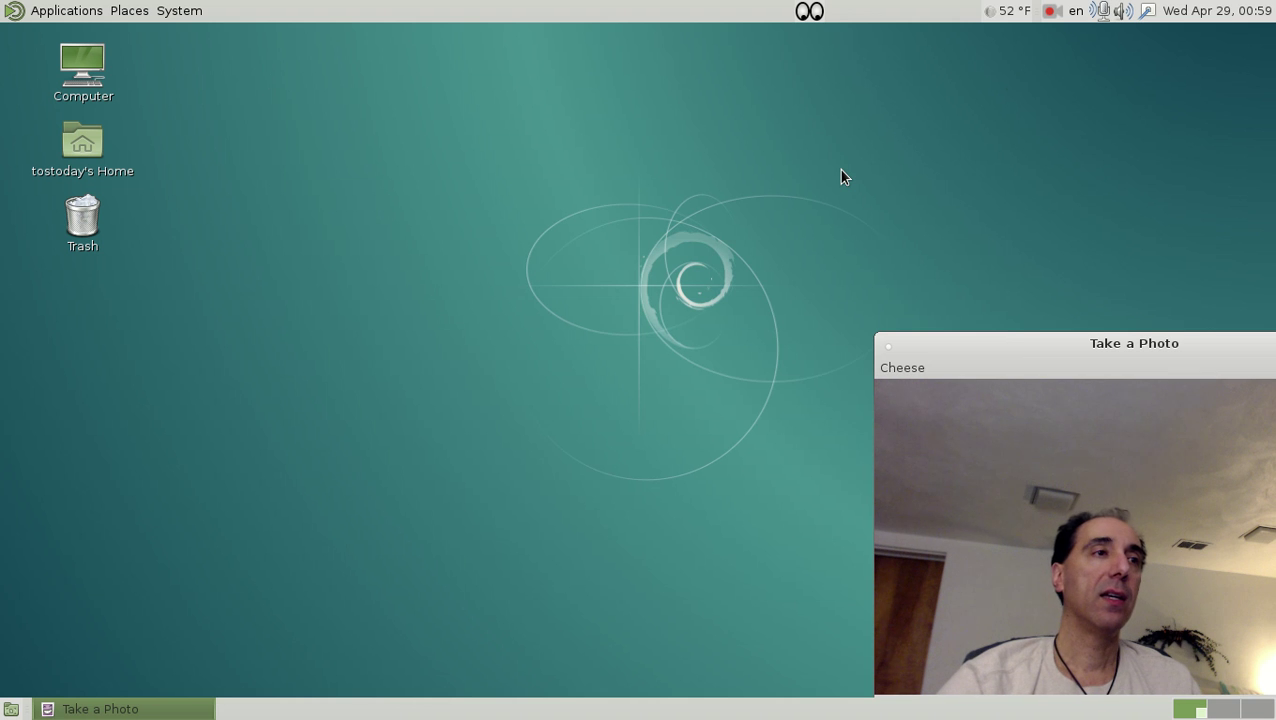
# Step: Open Startup Applications from System > Preferences and scroll through all Startup Programs entries
pyautogui.click(197, 11)
pyautogui.moveTo(208, 38)
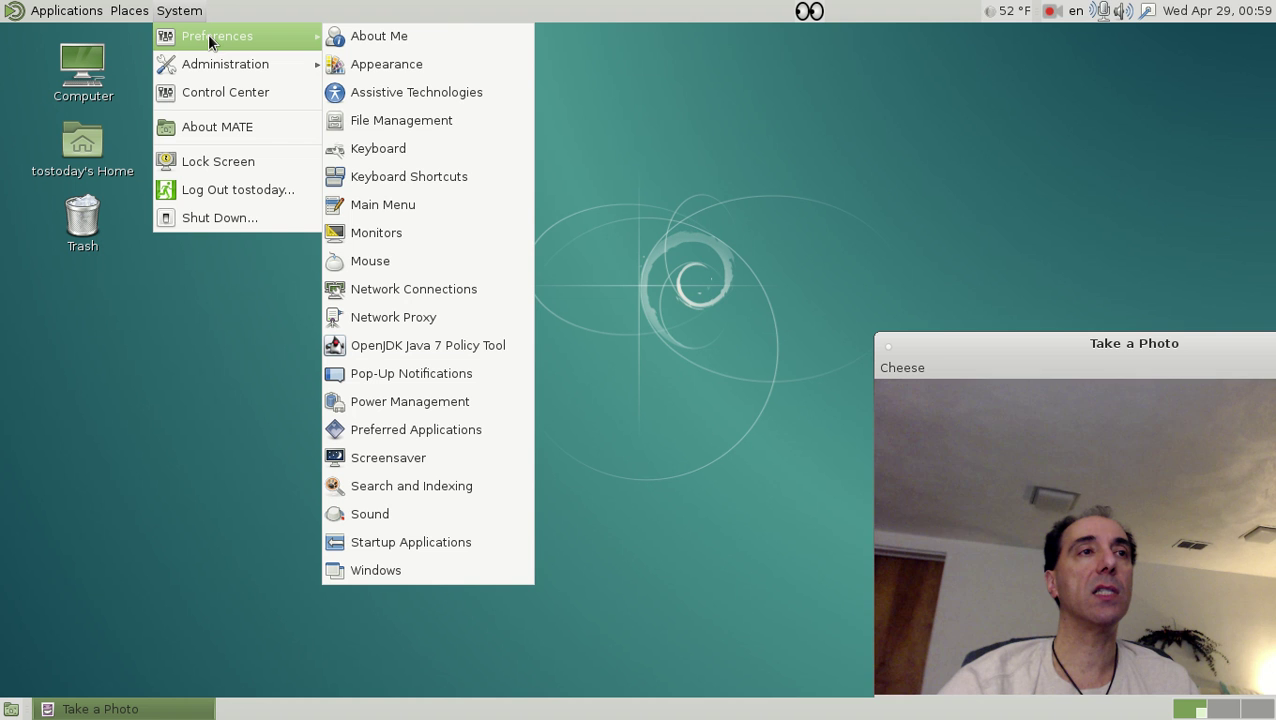
pyautogui.click(379, 538)
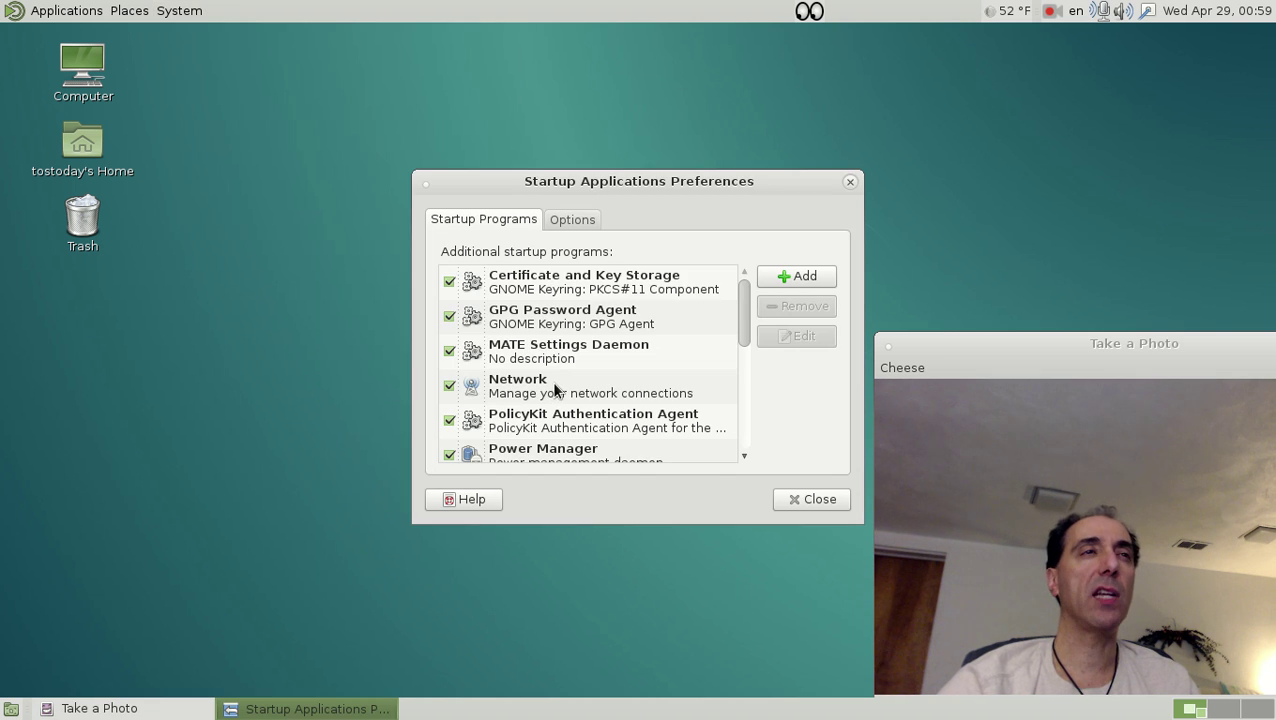
pyautogui.scroll(-3, 555, 389)
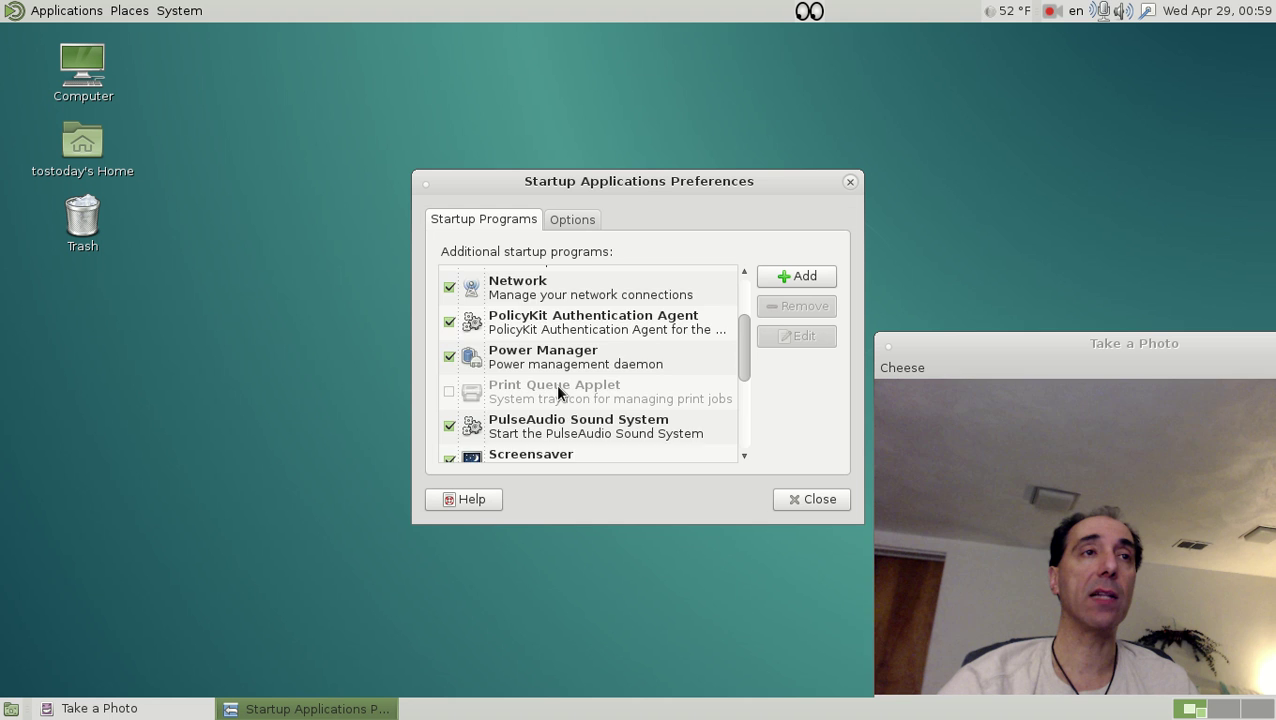
pyautogui.scroll(-5, 558, 390)
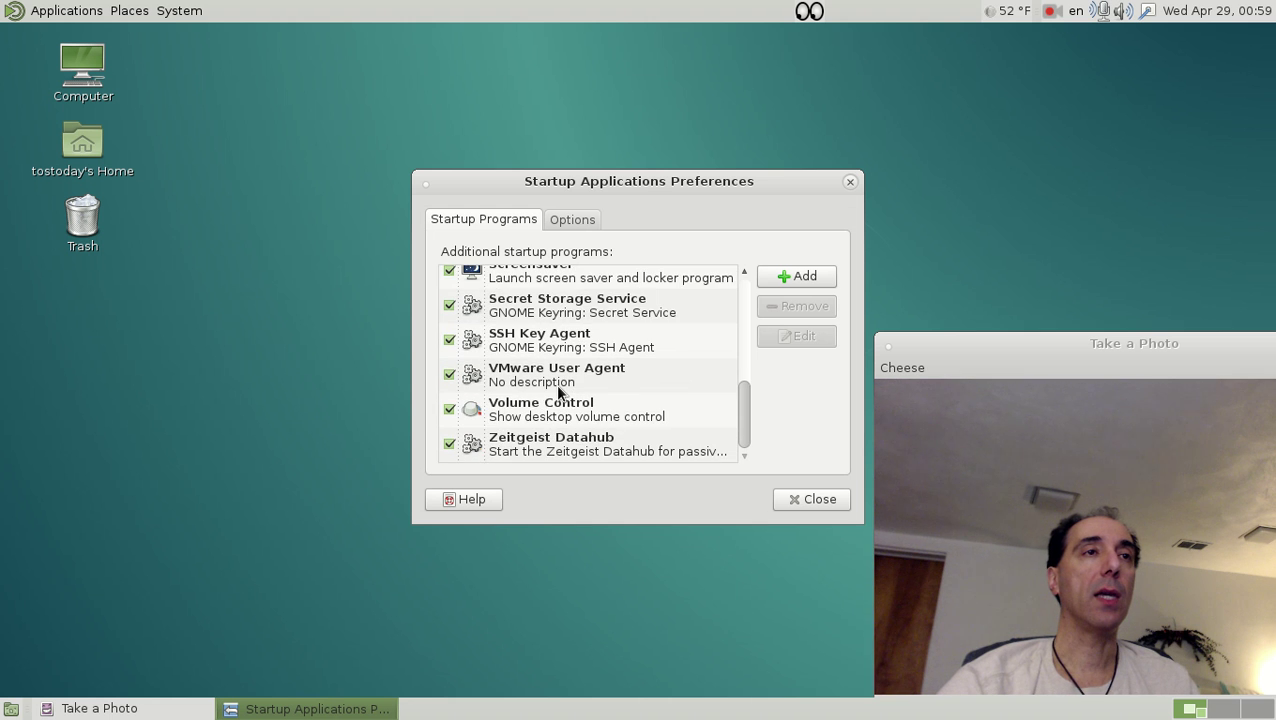
pyautogui.scroll(5, 558, 392)
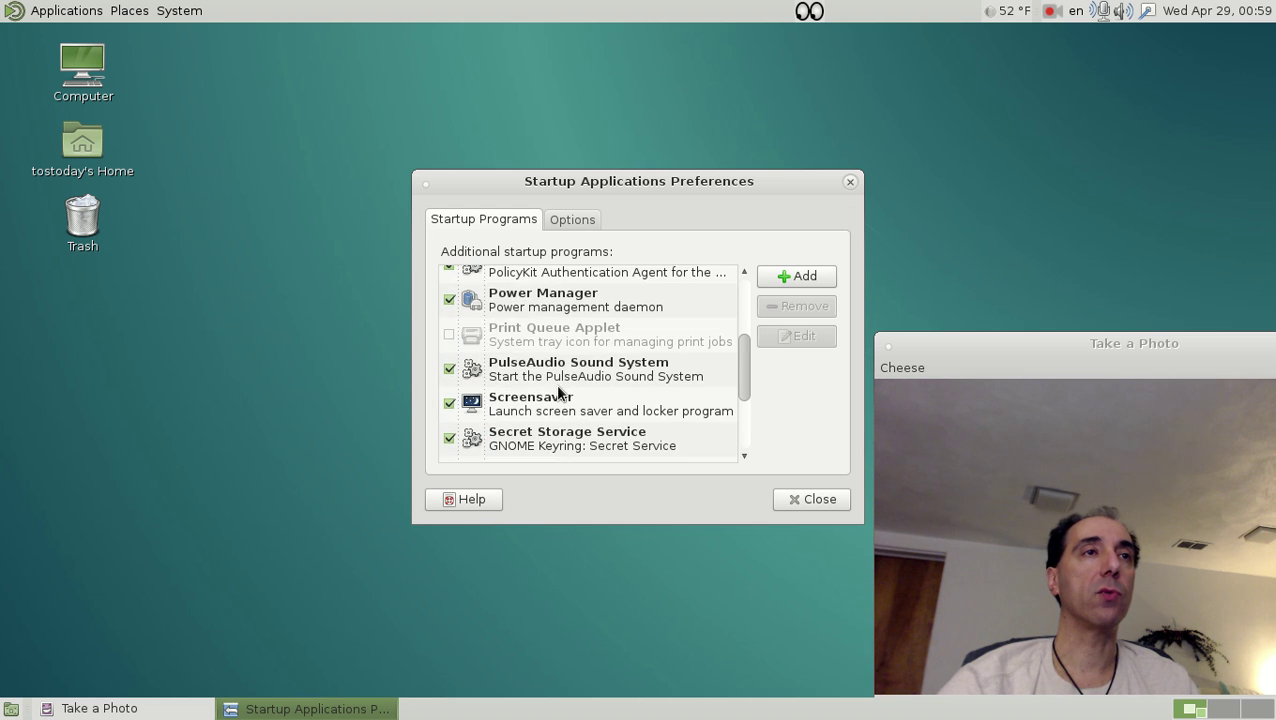
pyautogui.scroll(1, 558, 393)
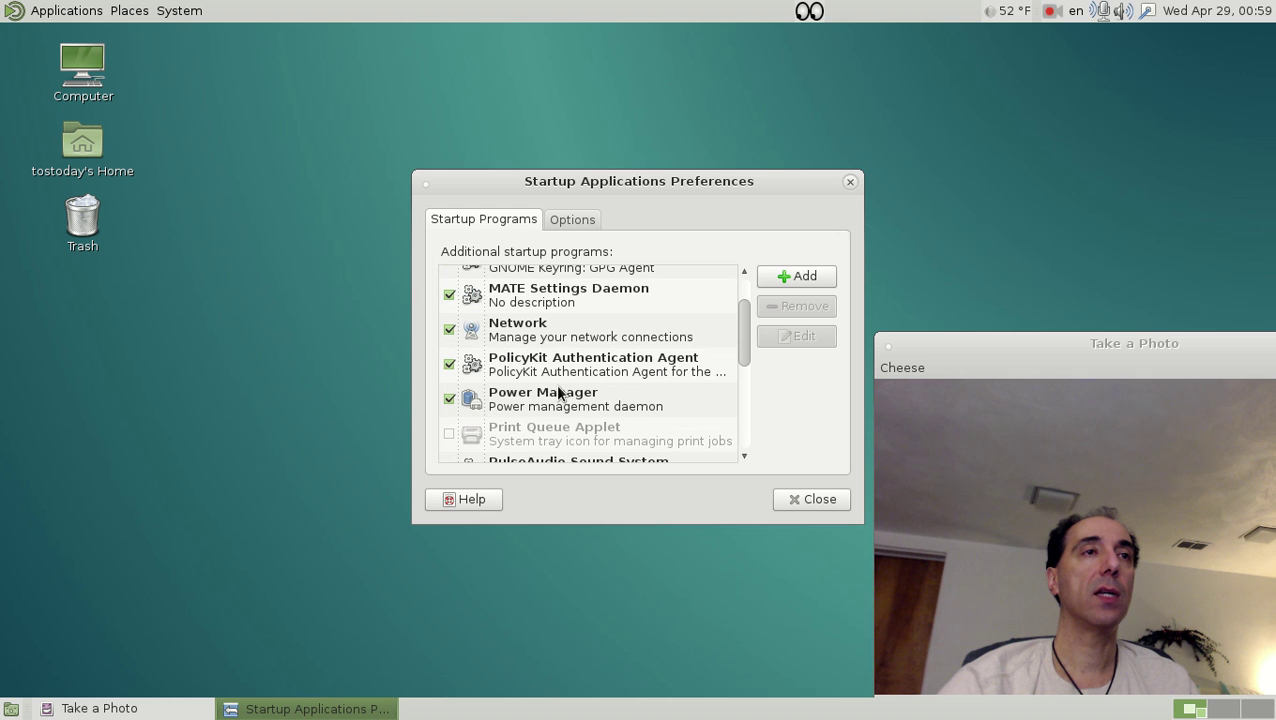
pyautogui.scroll(2, 560, 432)
pyautogui.scroll(-6, 558, 432)
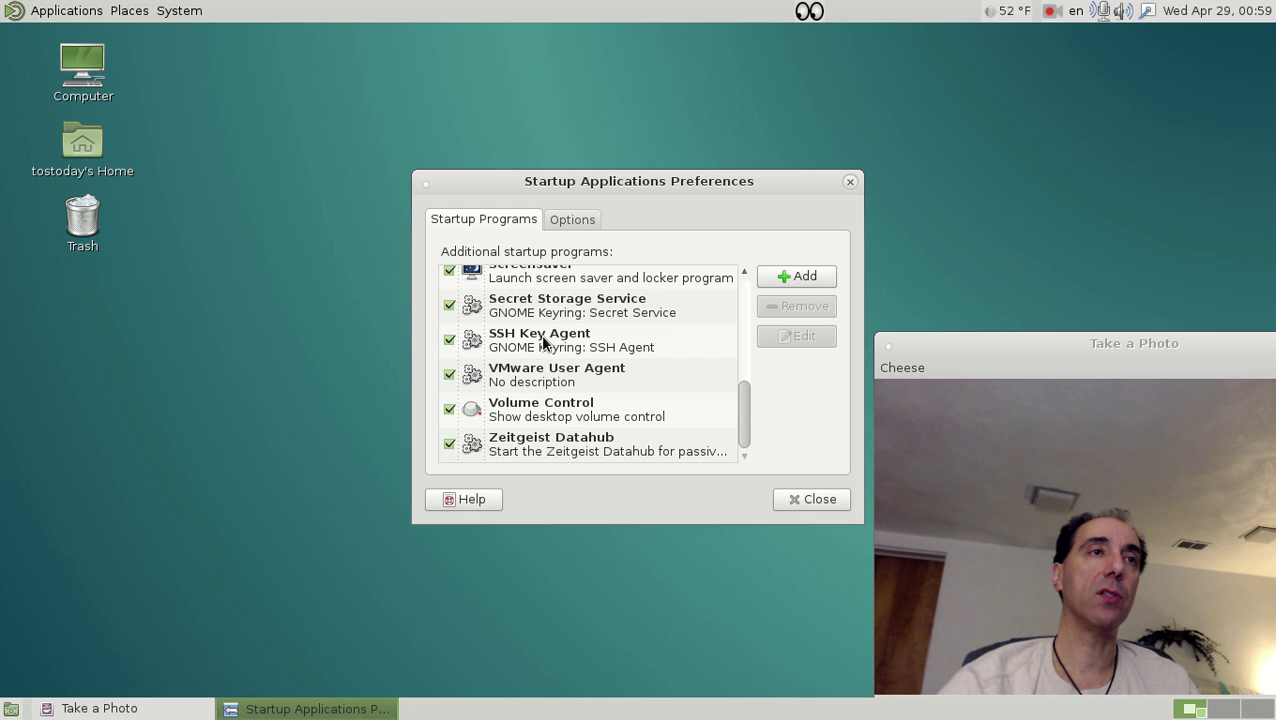
pyautogui.scroll(5, 542, 338)
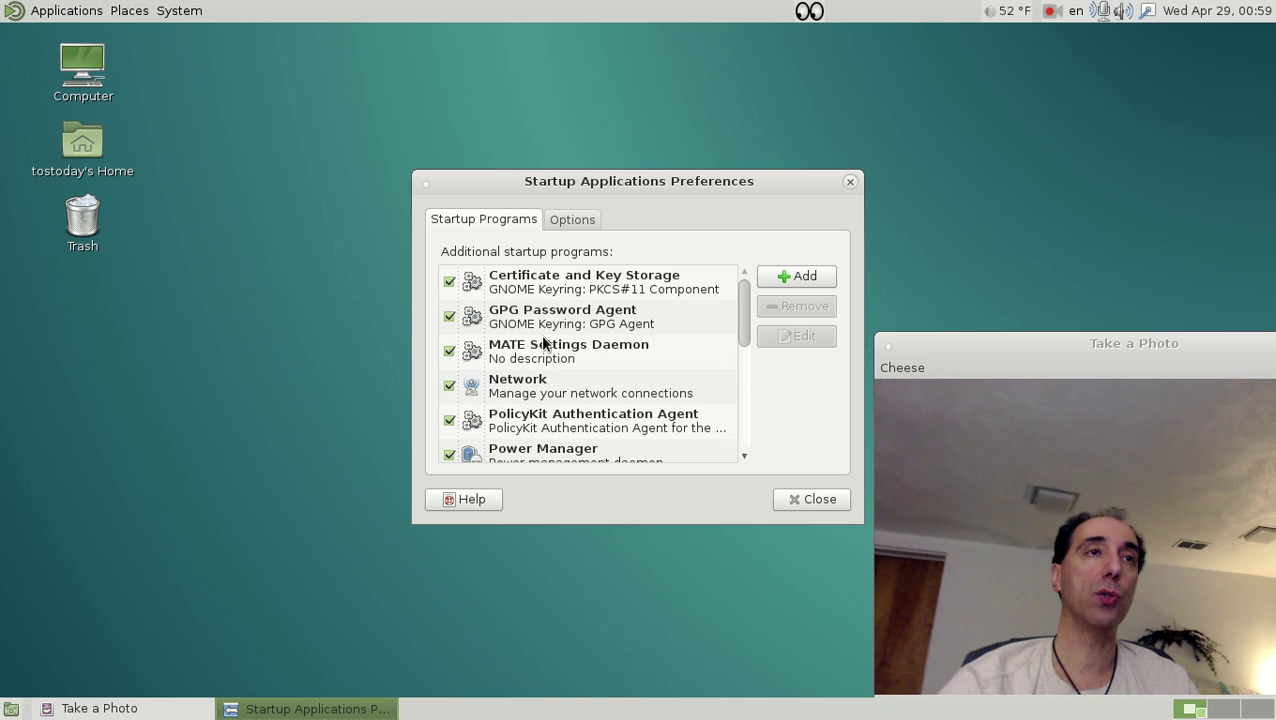
# Step: Close Startup Applications and launch Synaptic from System > Administration, authenticating with the root password
pyautogui.click(798, 493)
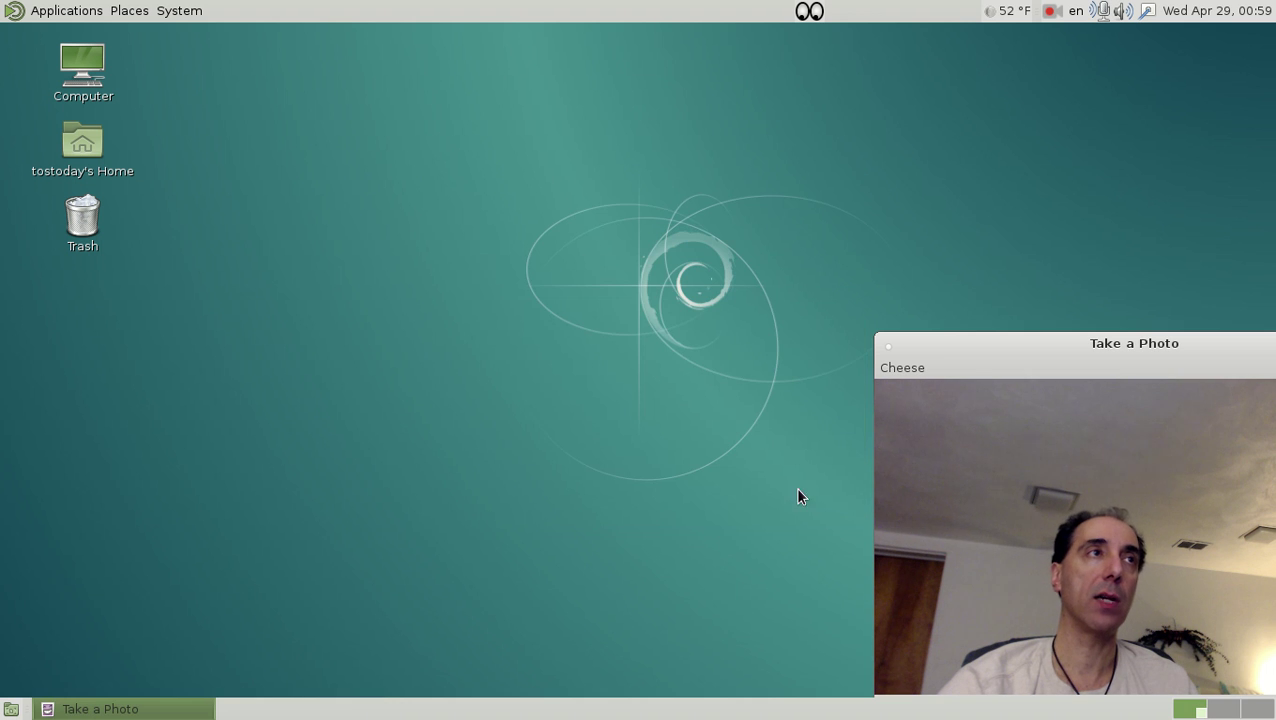
pyautogui.click(201, 11)
pyautogui.moveTo(237, 63)
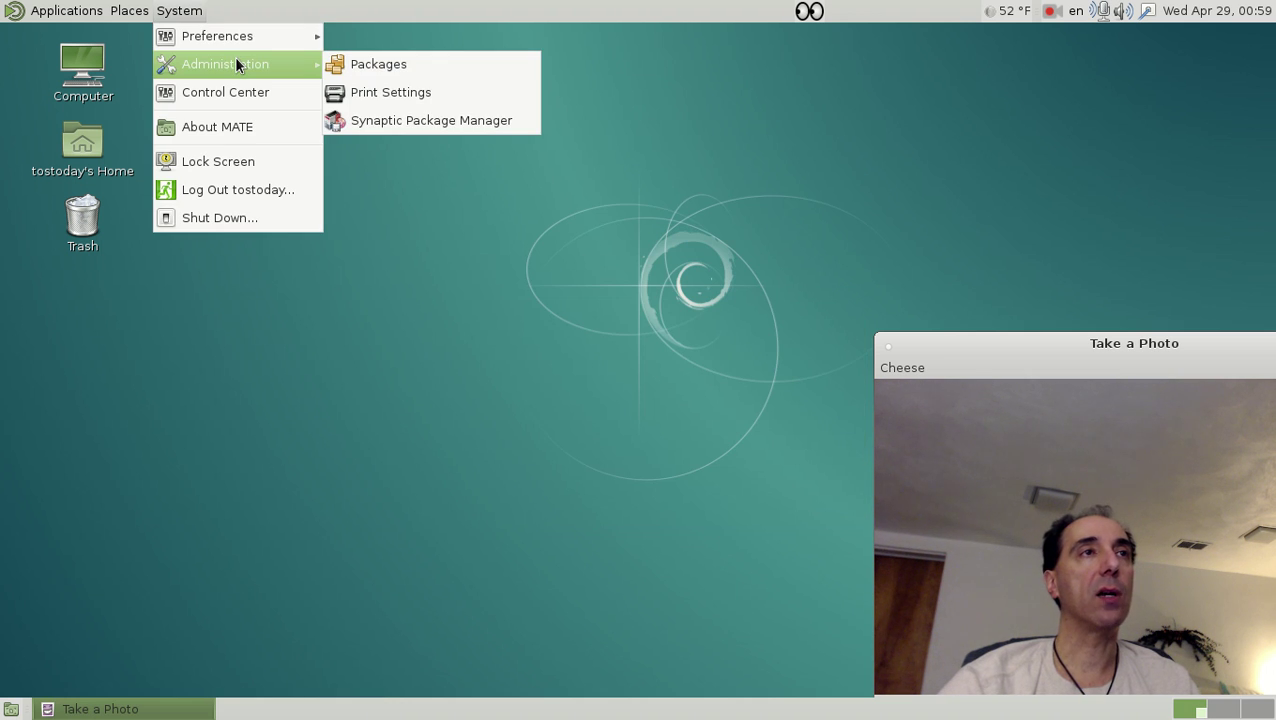
pyautogui.click(481, 125)
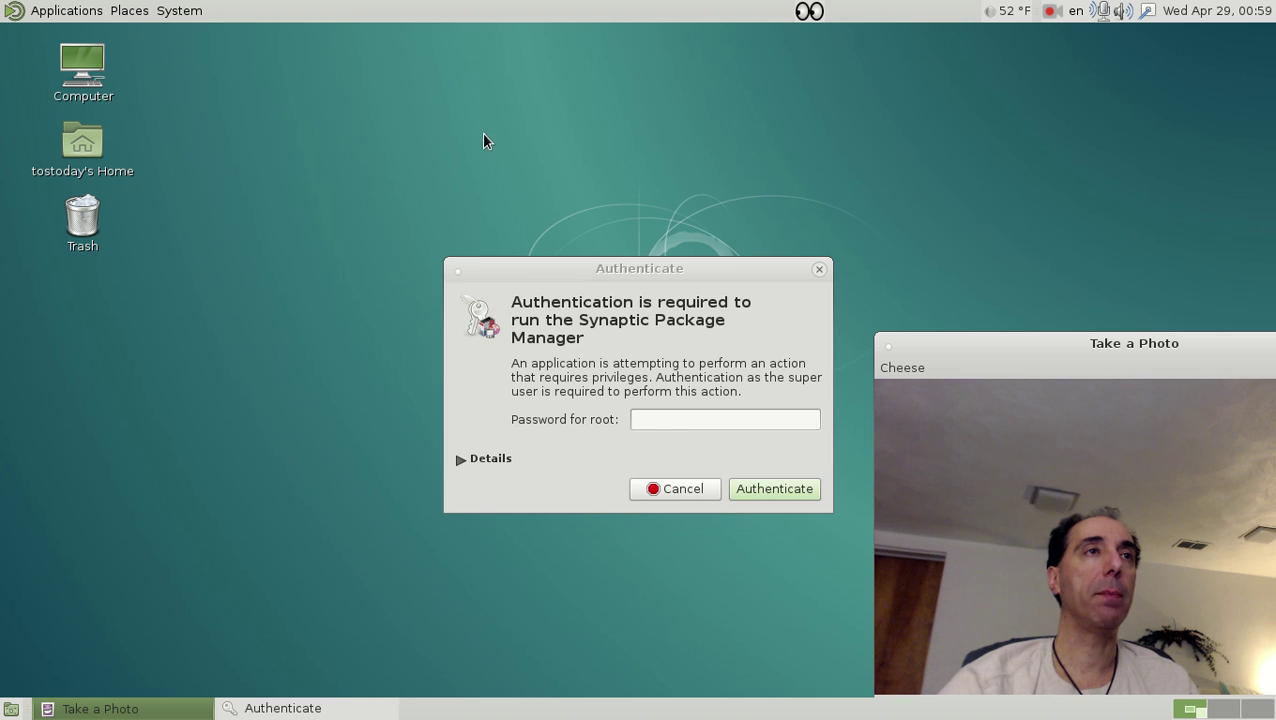
pyautogui.click(675, 410)
pyautogui.write('aaa')
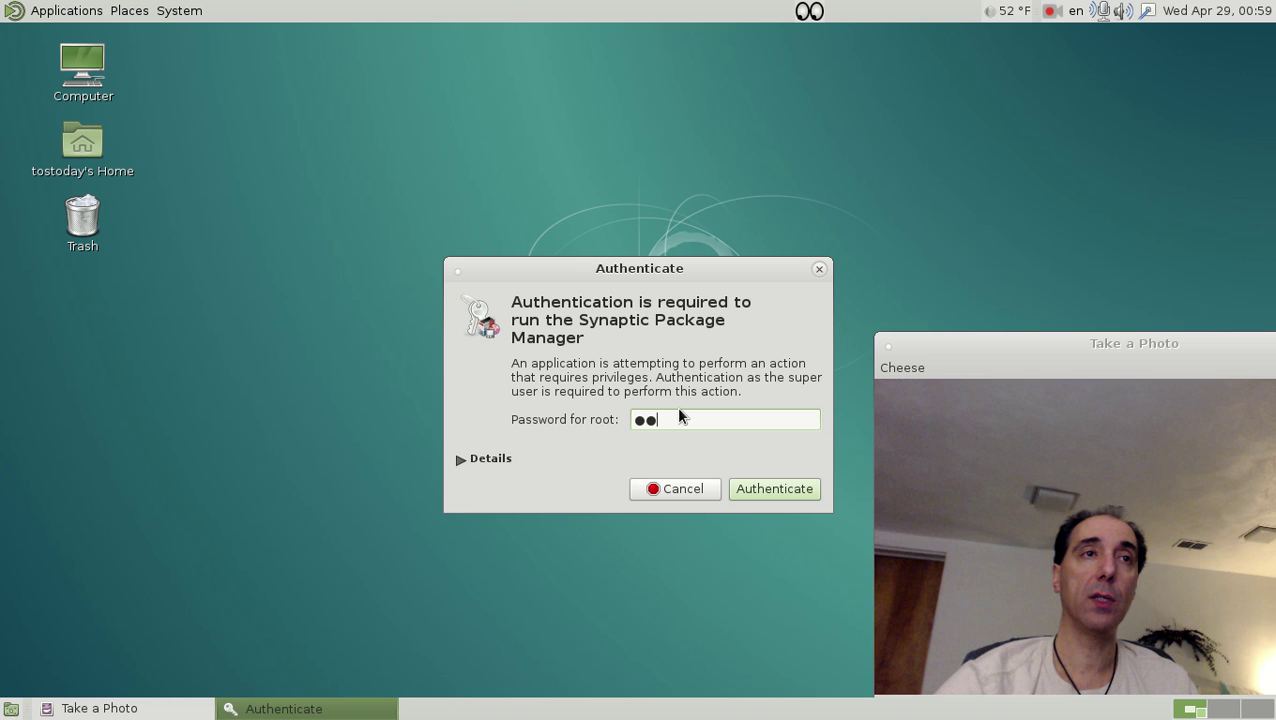
pyautogui.click(741, 491)
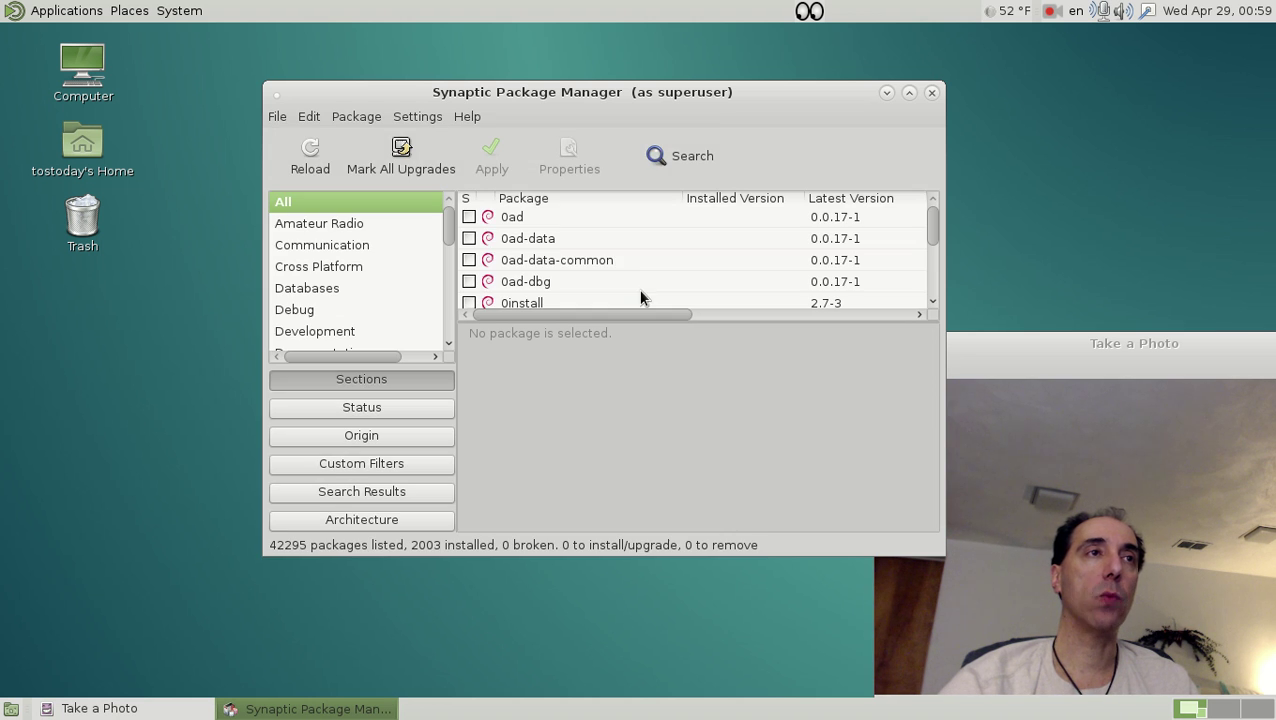
# Step: Search Synaptic for 'chromium' and select the chromium package to read its description, marking nothing
pyautogui.click(668, 165)
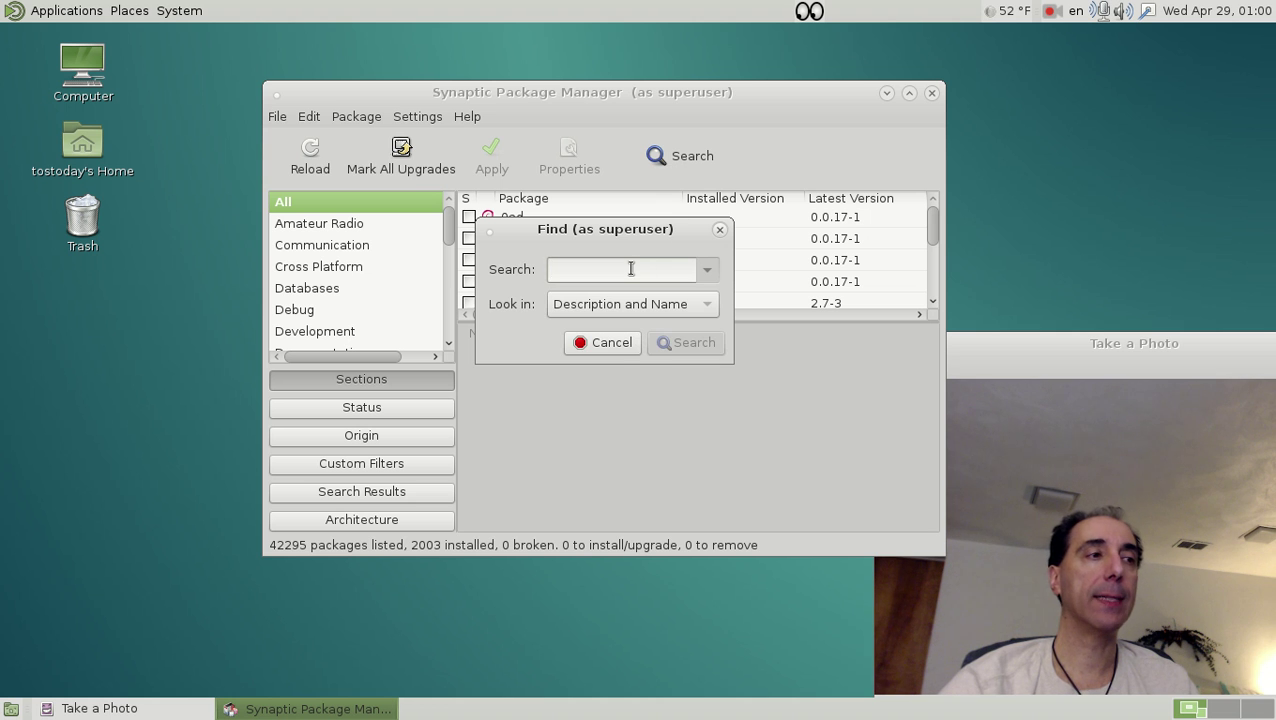
pyautogui.write('ch')
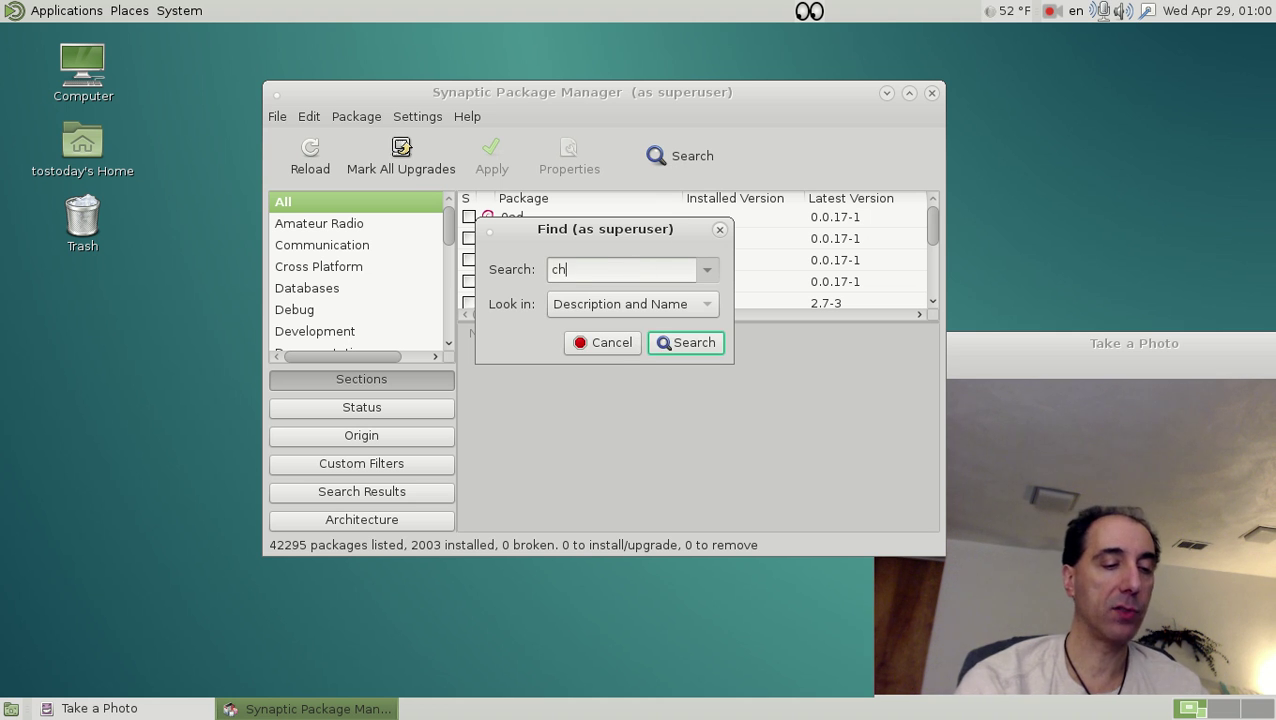
pyautogui.write('romi')
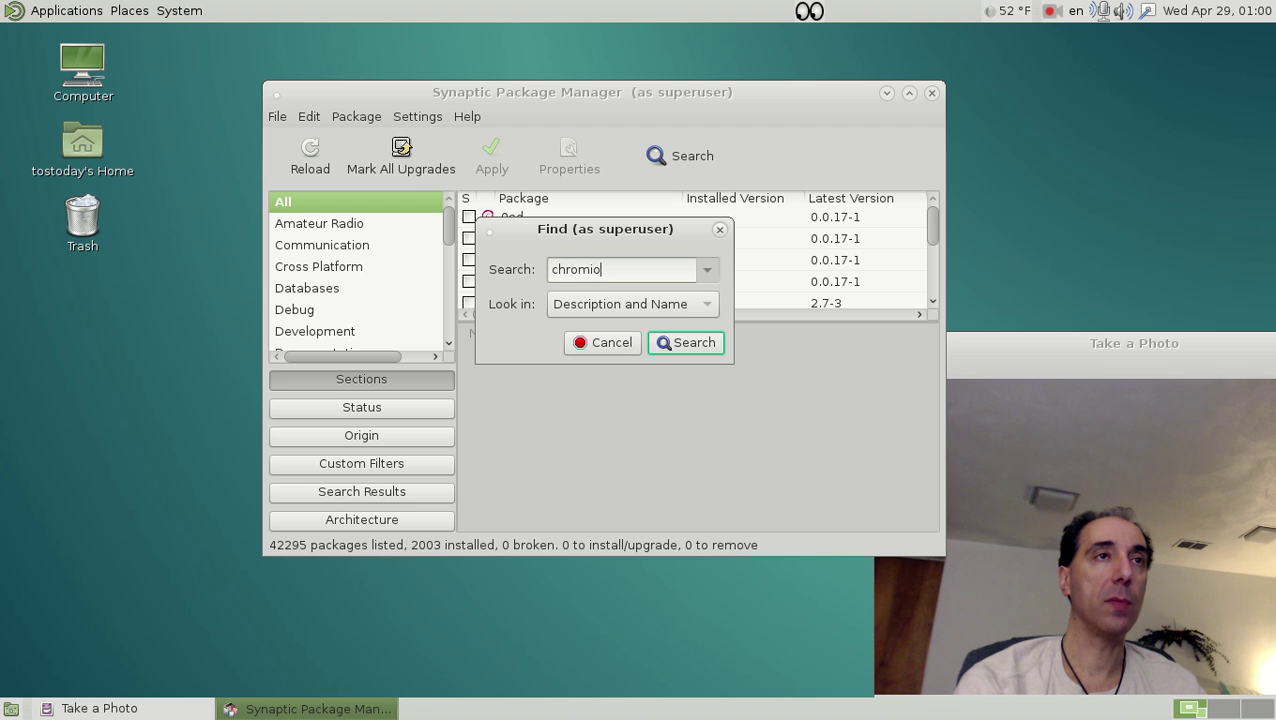
pyautogui.write('um')
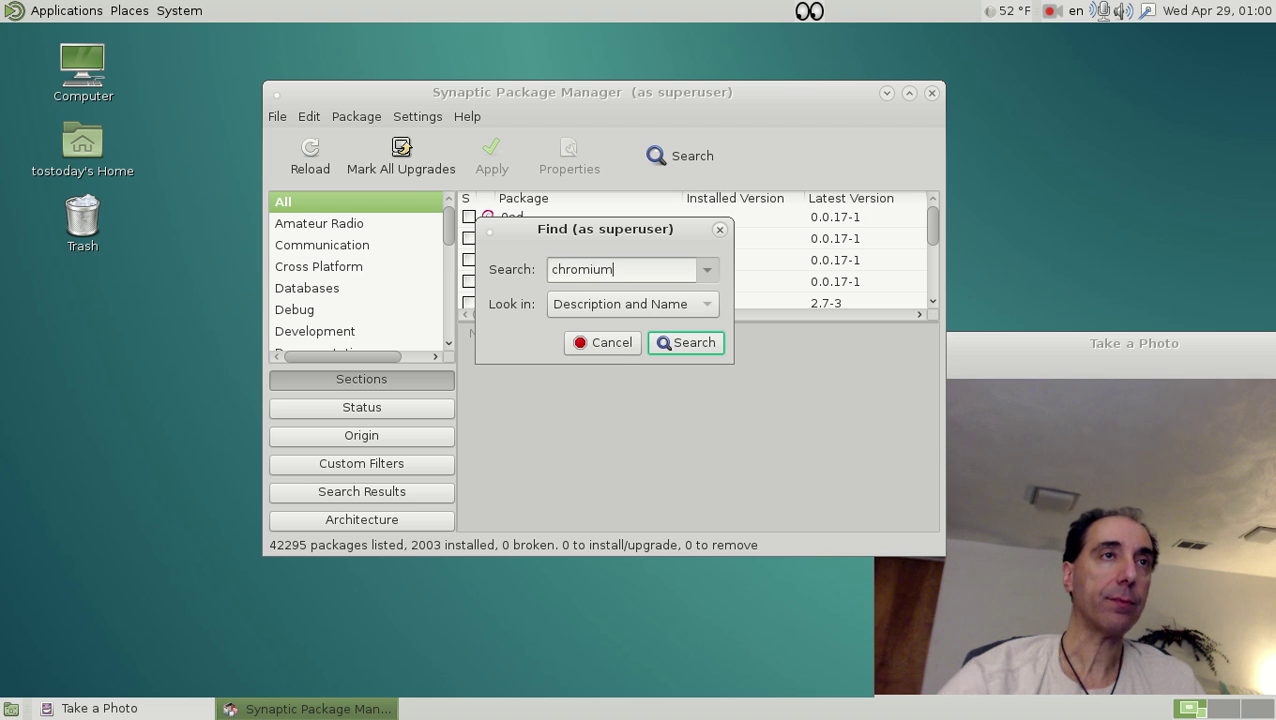
pyautogui.click(700, 344)
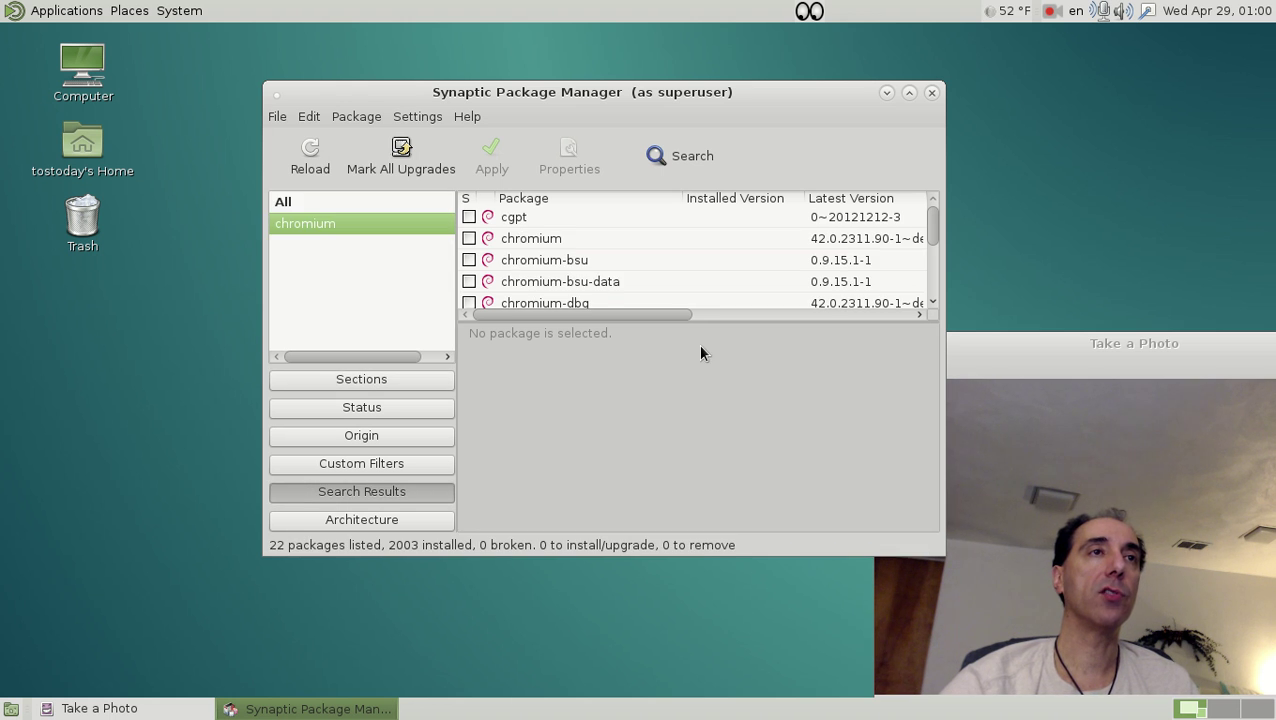
pyautogui.click(560, 240)
pyautogui.rightClick(560, 239)
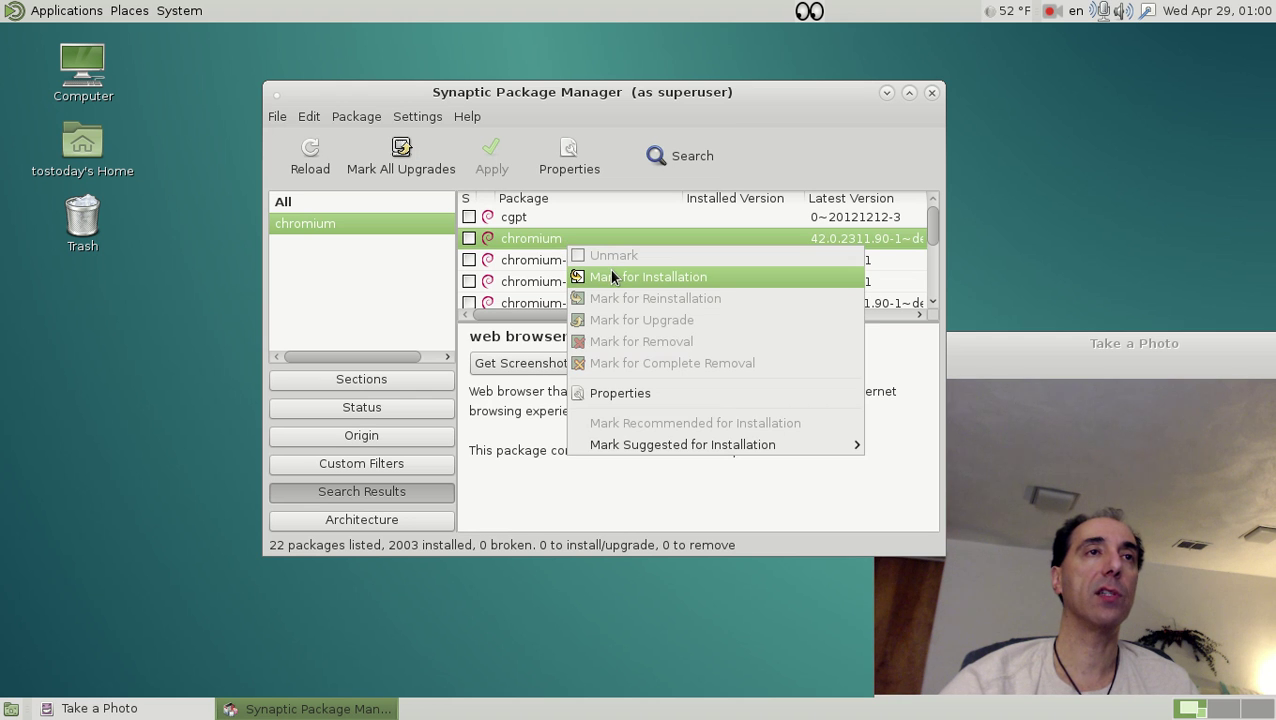
pyautogui.click(1028, 202)
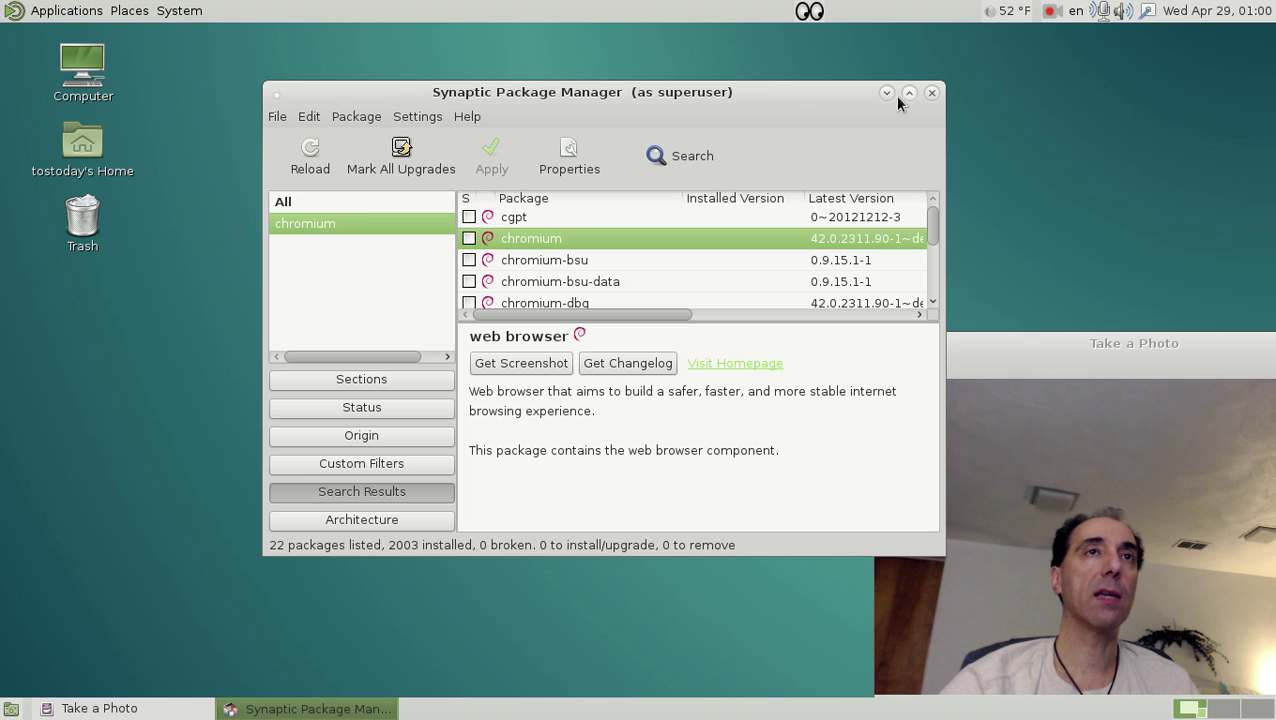
# Step: Close Synaptic, launch Control Center, move it up-left, and open Power Management under Hardware
pyautogui.click(930, 94)
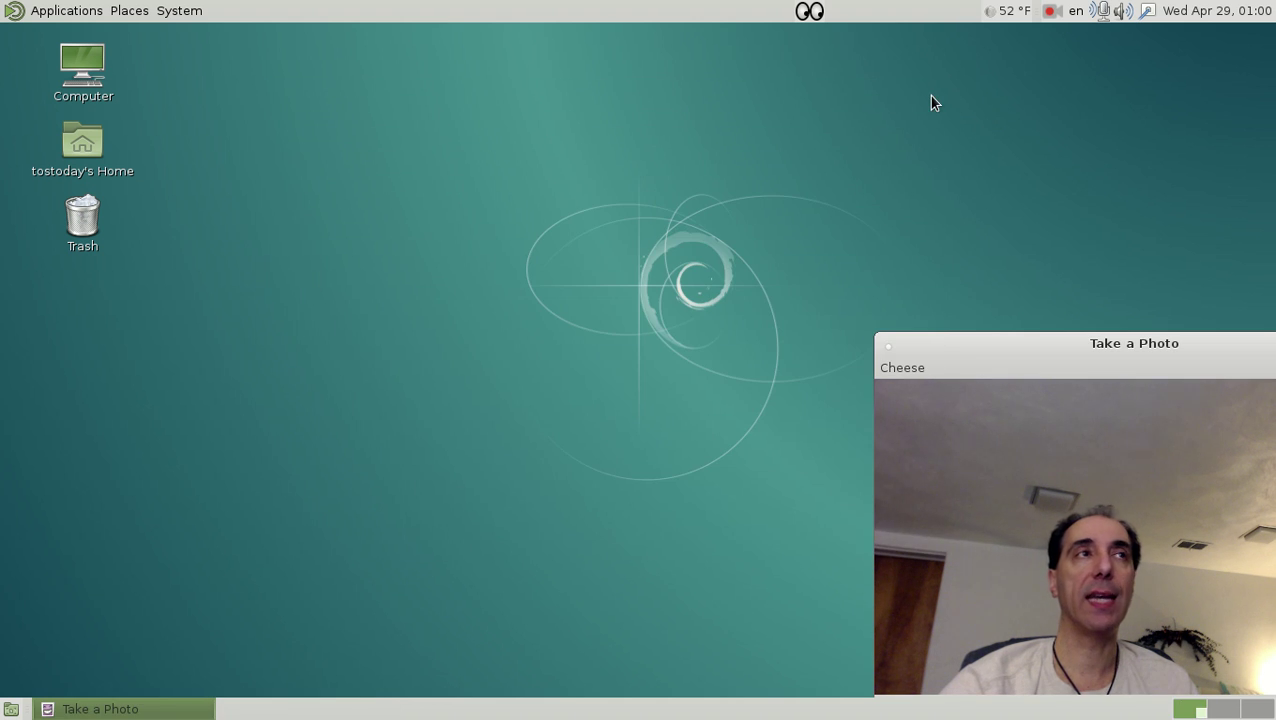
pyautogui.click(160, 16)
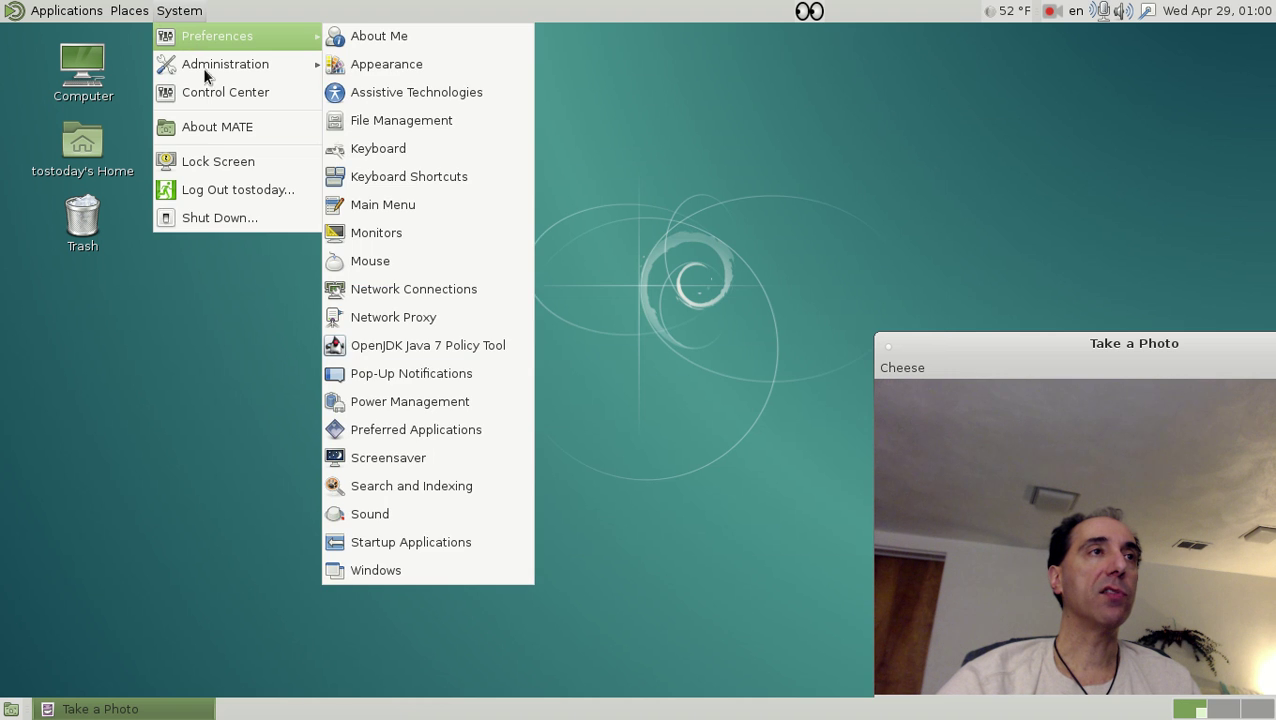
pyautogui.click(210, 94)
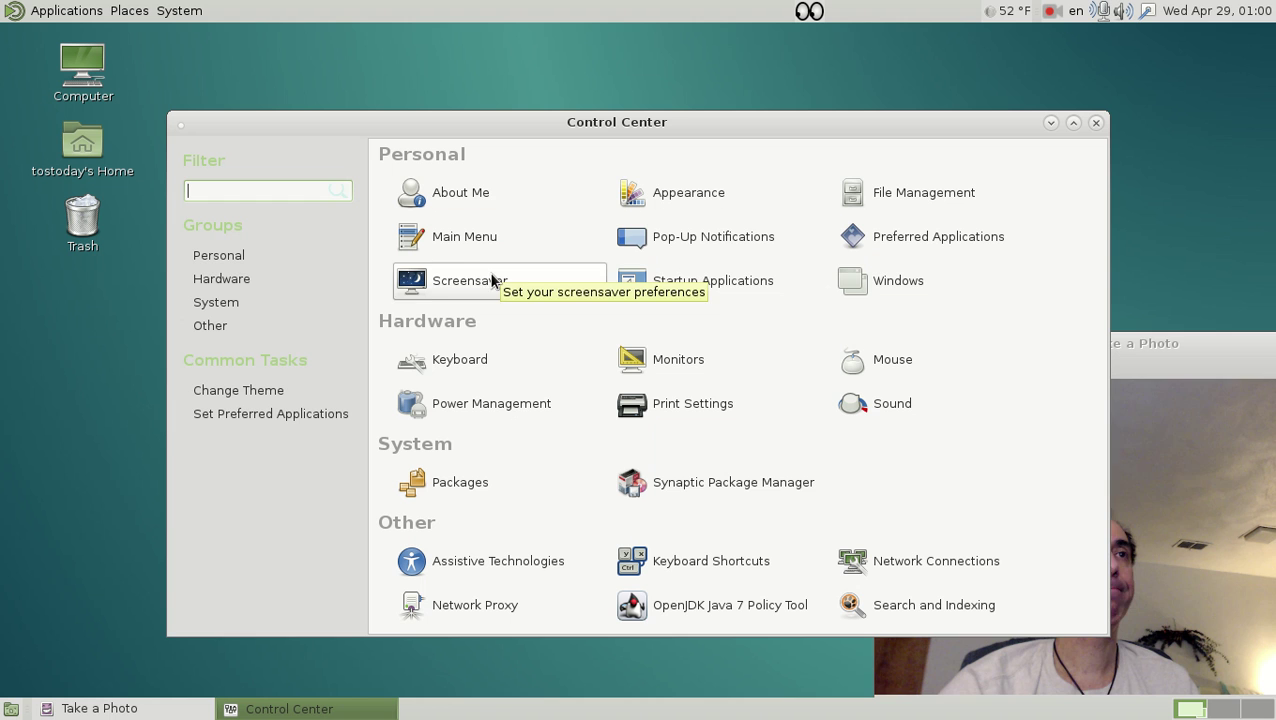
pyautogui.moveTo(796, 134); pyautogui.dragTo(683, 93)
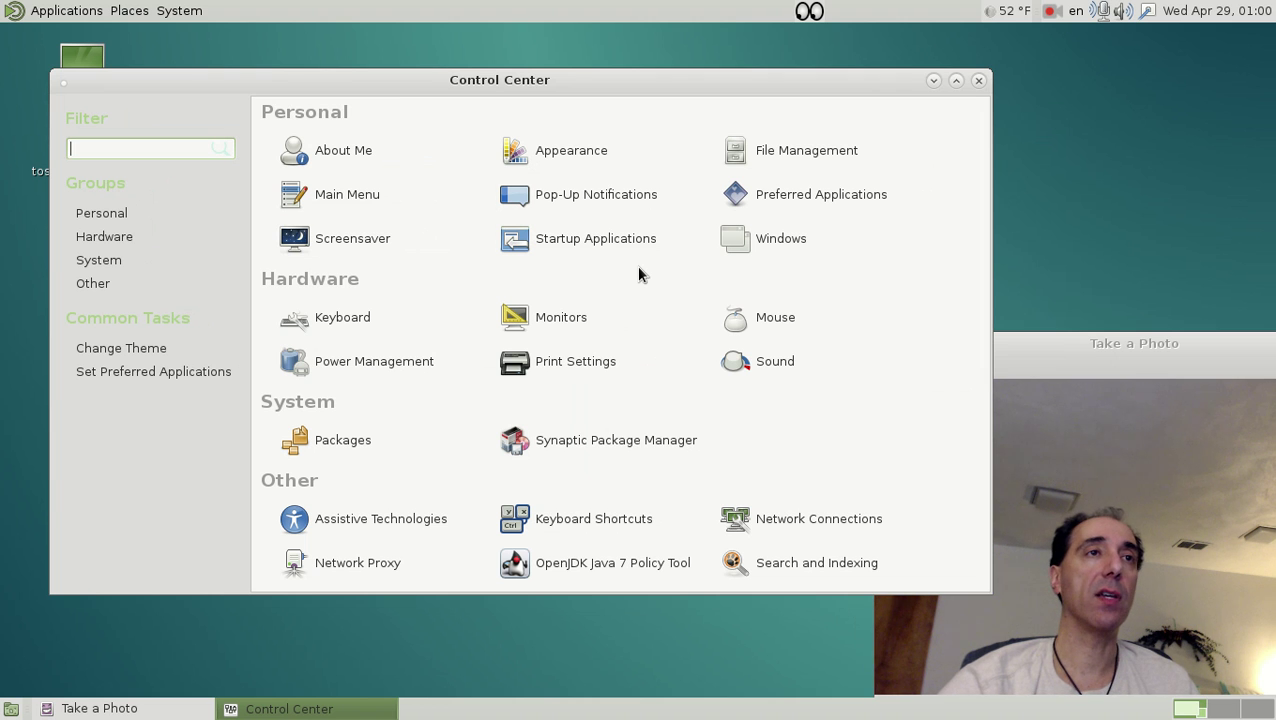
pyautogui.click(416, 361)
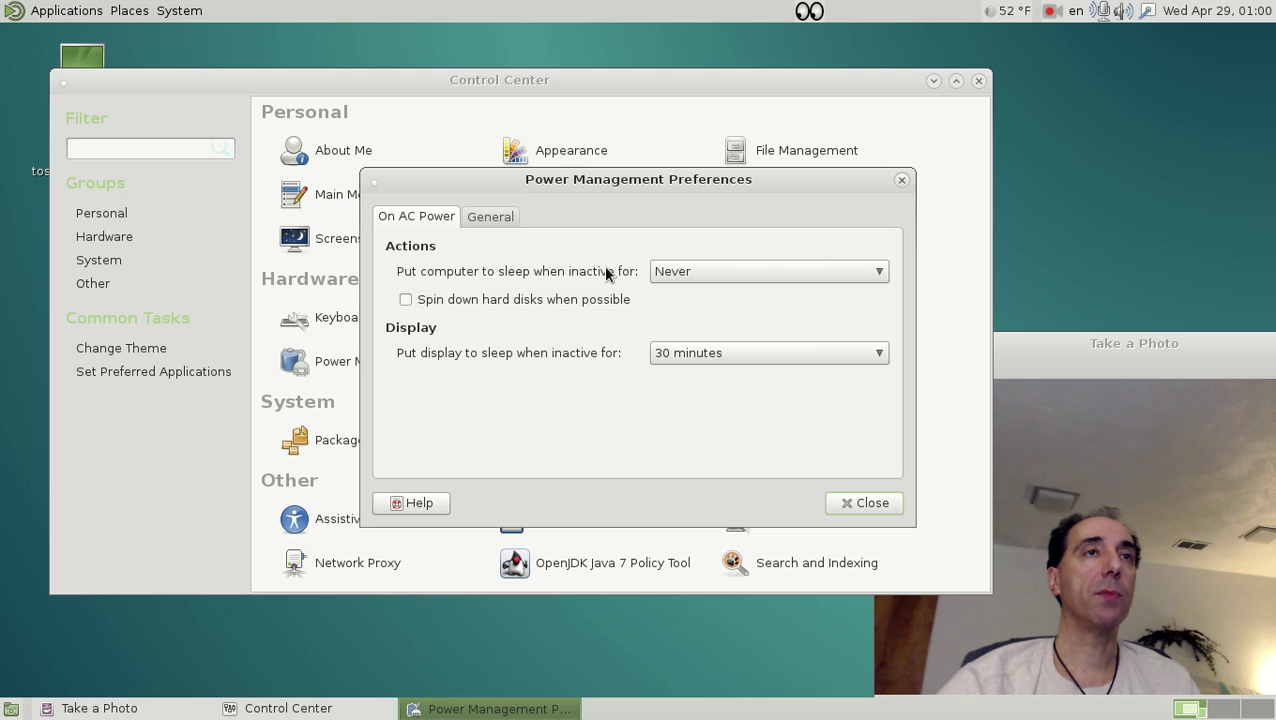
# Step: Keep computer sleep on AC power at Never, check the General tab's button actions, then close
pyautogui.click(750, 271)
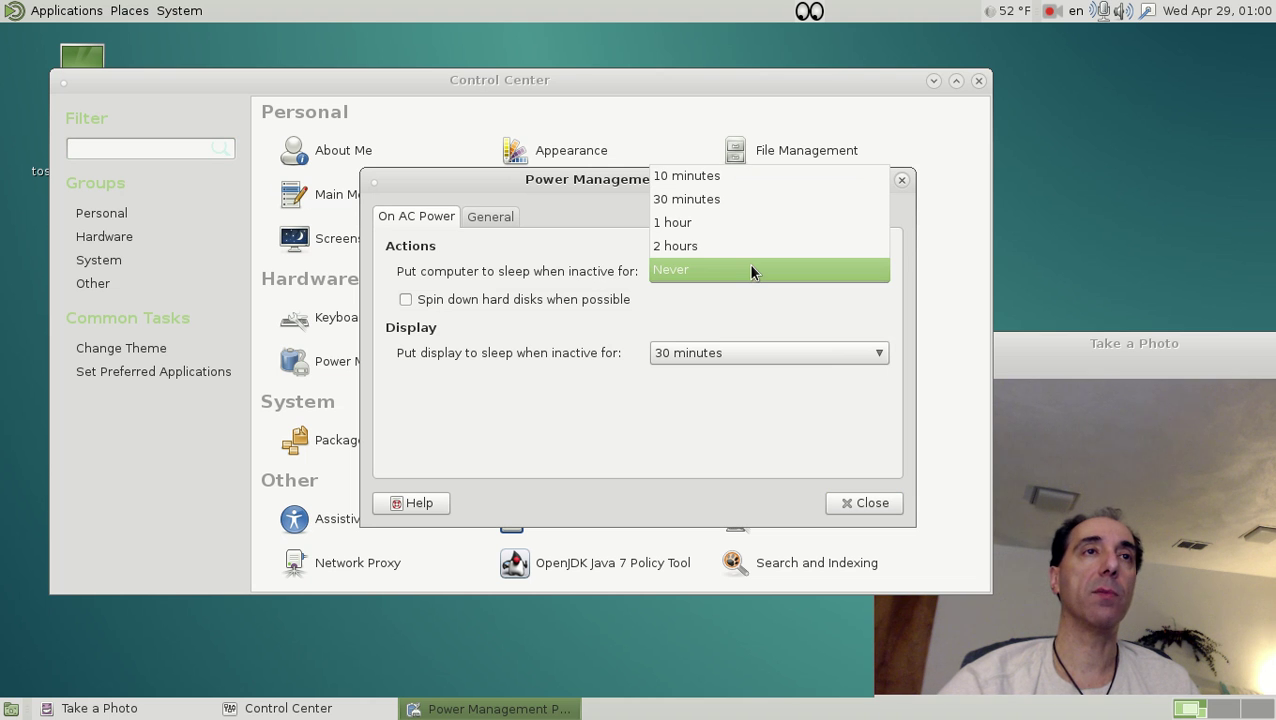
pyautogui.click(752, 270)
pyautogui.click(501, 218)
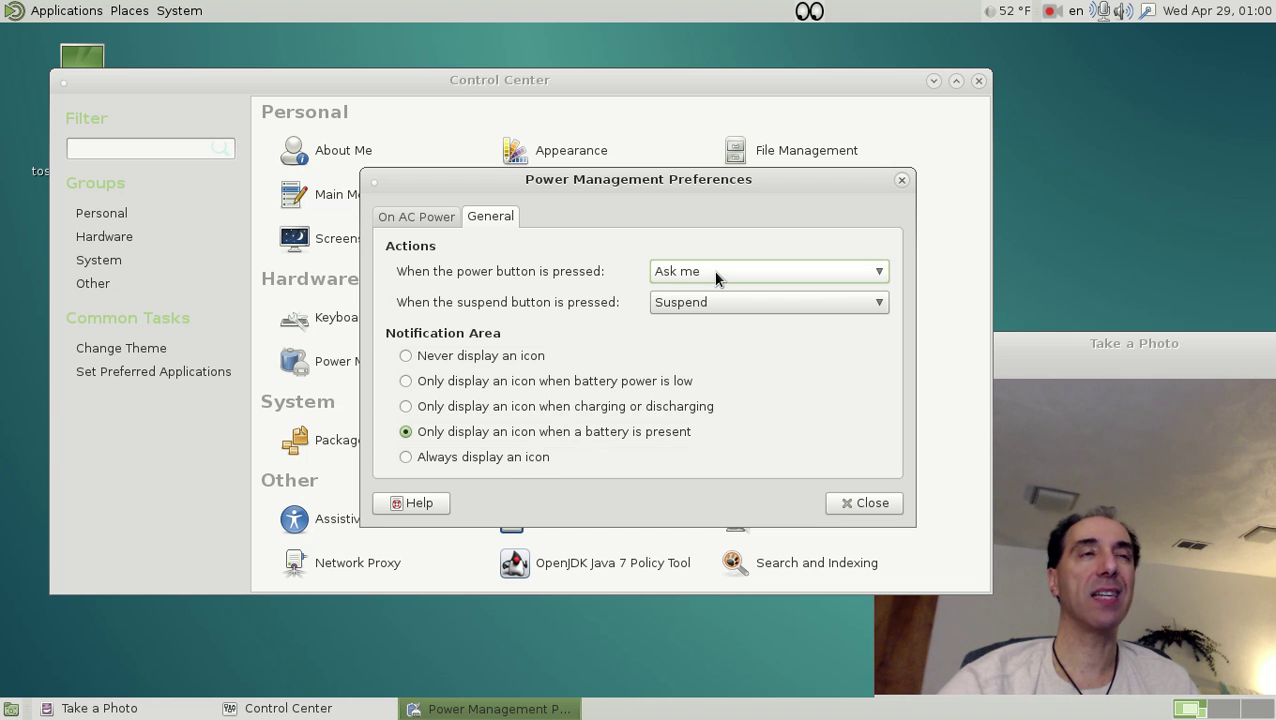
pyautogui.click(864, 503)
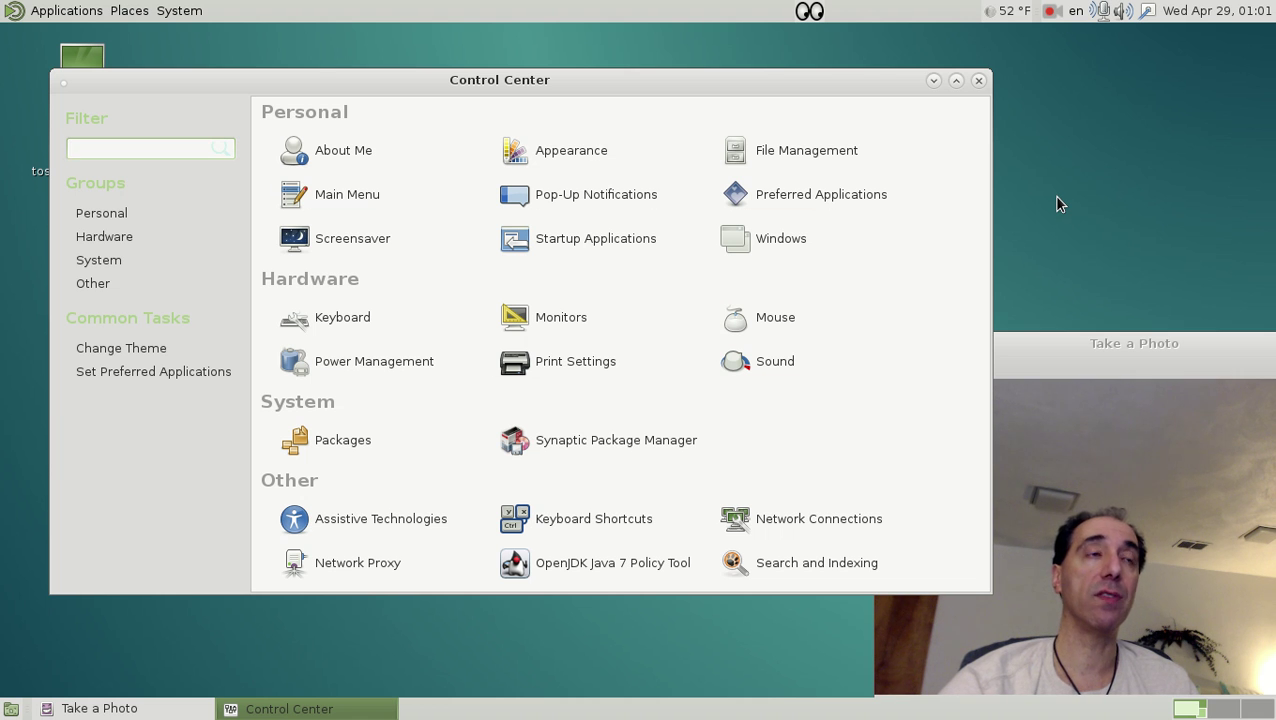
# Step: Close Control Center, then minimize and restore the Take a Photo window from the taskbar
pyautogui.click(979, 86)
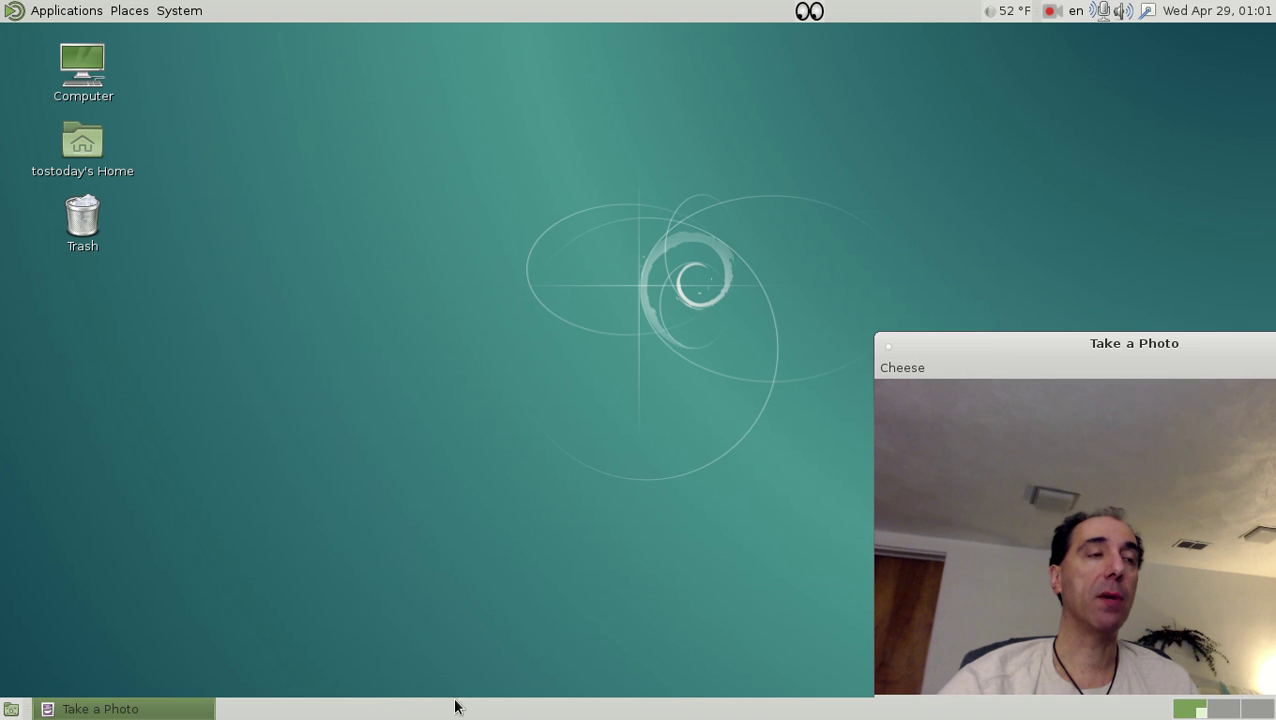
pyautogui.click(175, 709)
pyautogui.click(160, 710)
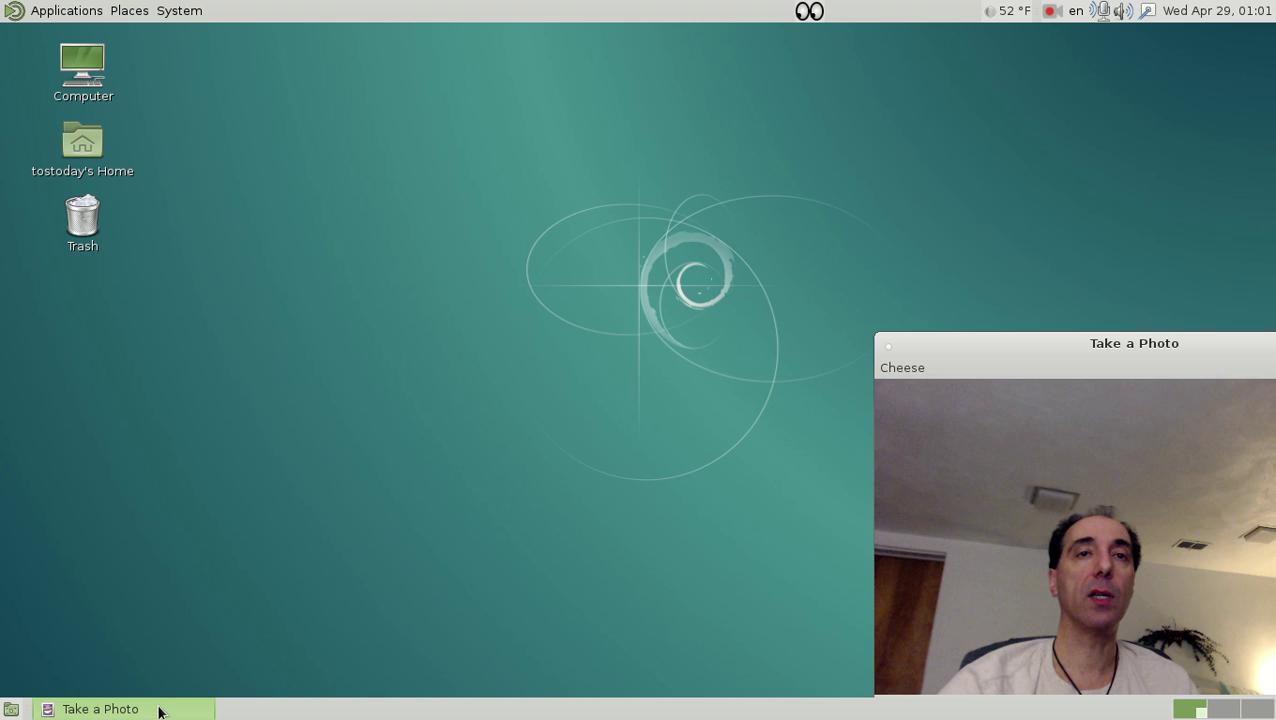